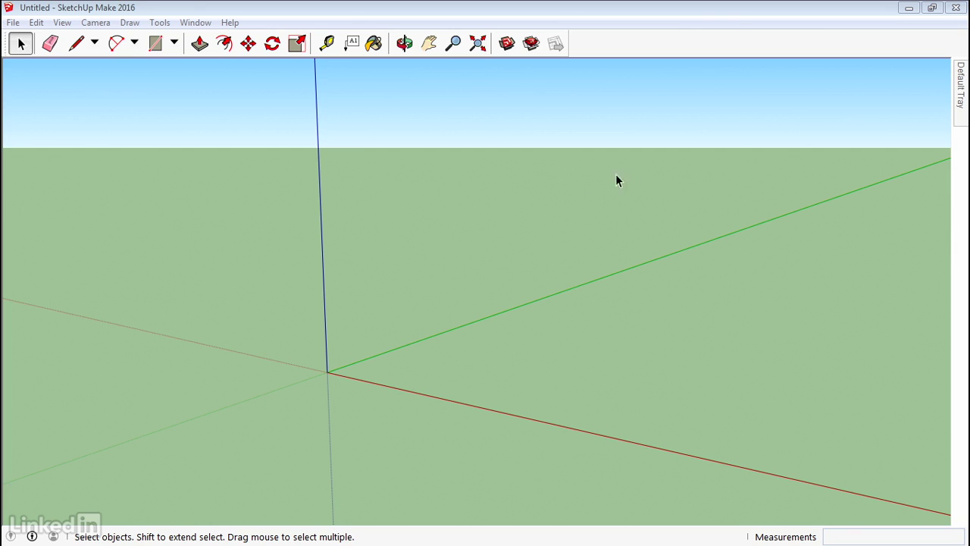
- Look through the Draw menu's Lines and Arcs submenus
left_click(126, 24)
mouse_move(135, 42)
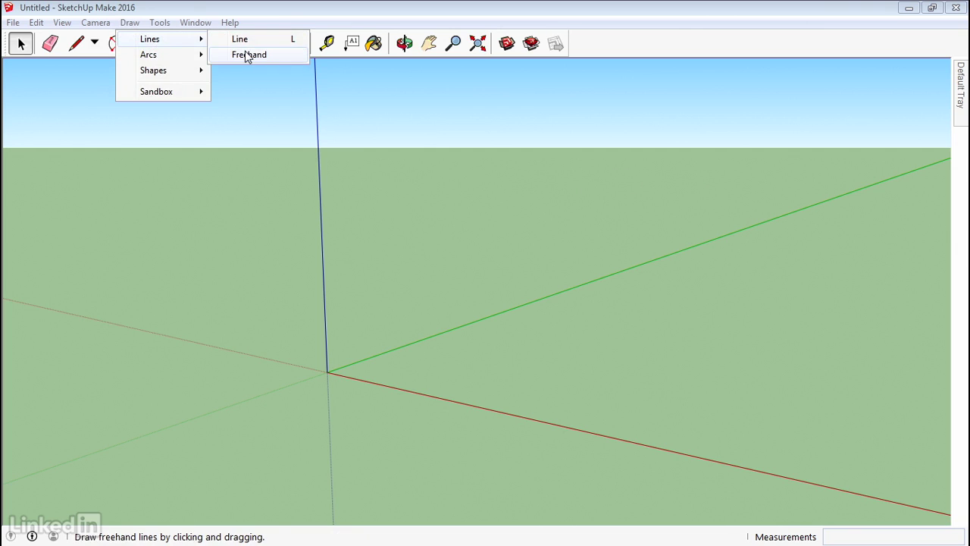
mouse_move(182, 59)
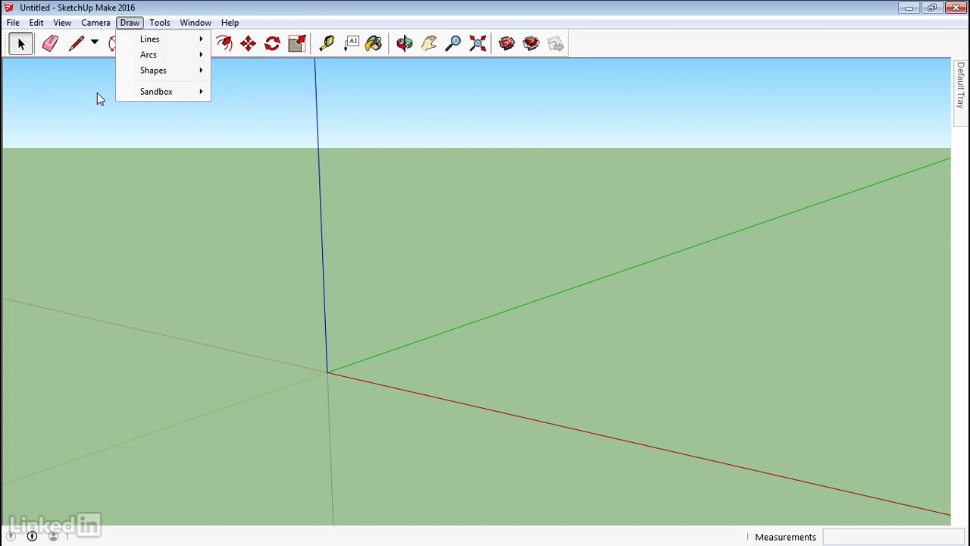
- Choose the Freehand tool and drag an open wavy curve on the ground right of the origin
mouse_move(171, 38)
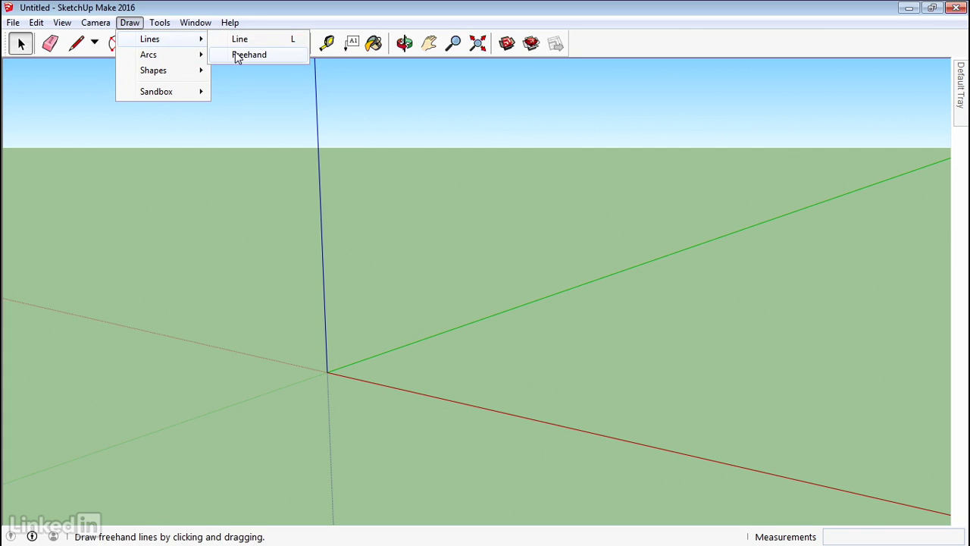
left_click(237, 56)
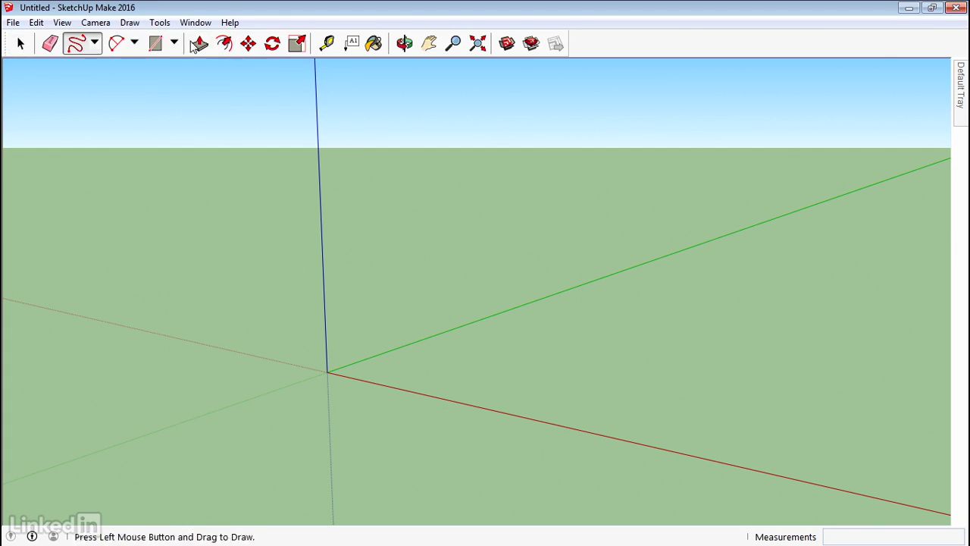
left_click(94, 44)
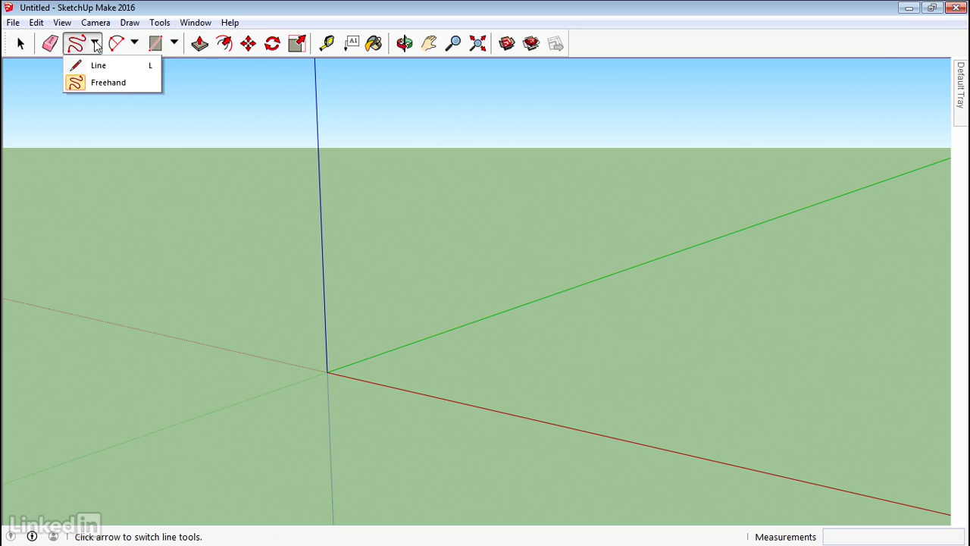
left_click(100, 82)
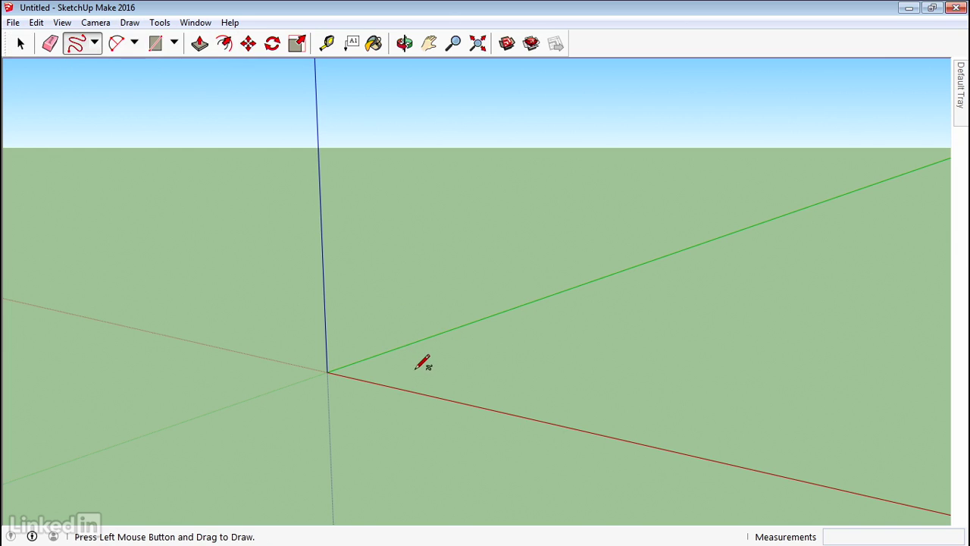
mouse_move(410, 372)
left_mouse_down()
mouse_move(439, 348)
mouse_move(482, 347)
mouse_move(506, 330)
mouse_move(536, 347)
mouse_move(574, 333)
mouse_move(613, 348)
mouse_move(631, 383)
mouse_move(619, 402)
mouse_move(567, 408)
mouse_move(543, 426)
mouse_move(515, 429)
mouse_move(472, 394)
mouse_move(450, 391)
mouse_move(423, 413)
left_mouse_up()
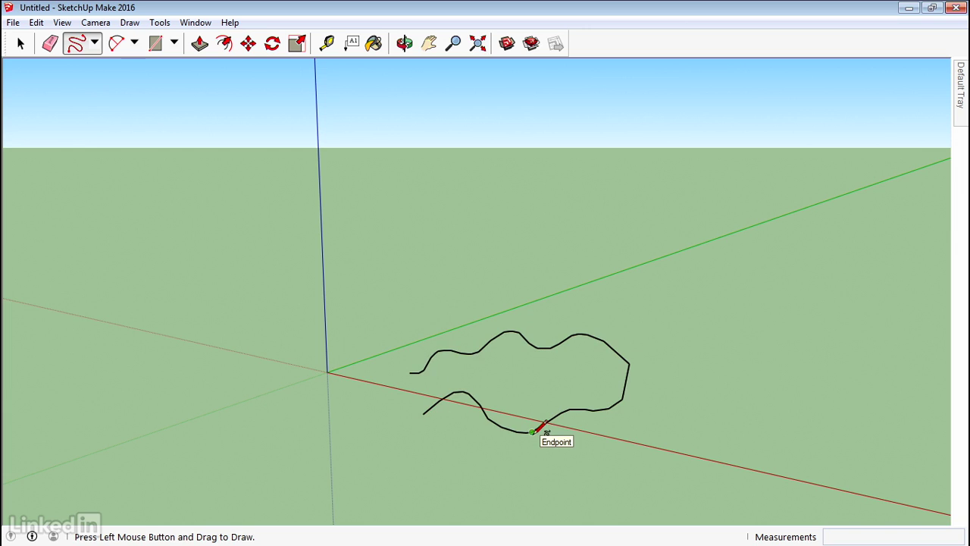
left_click(21, 44)
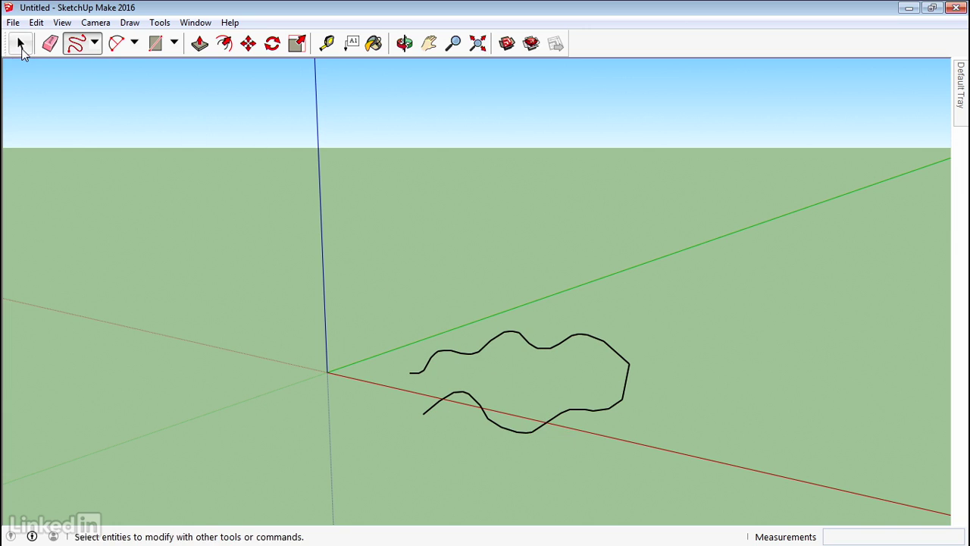
- With Freehand, draw from the curve's open end back to its start, forming an irregular filled face
mouse_move(560, 422)
middle_mouse_down()
mouse_move(660, 350)
mouse_move(663, 329)
mouse_move(584, 401)
mouse_move(545, 447)
mouse_move(556, 452)
middle_mouse_up()
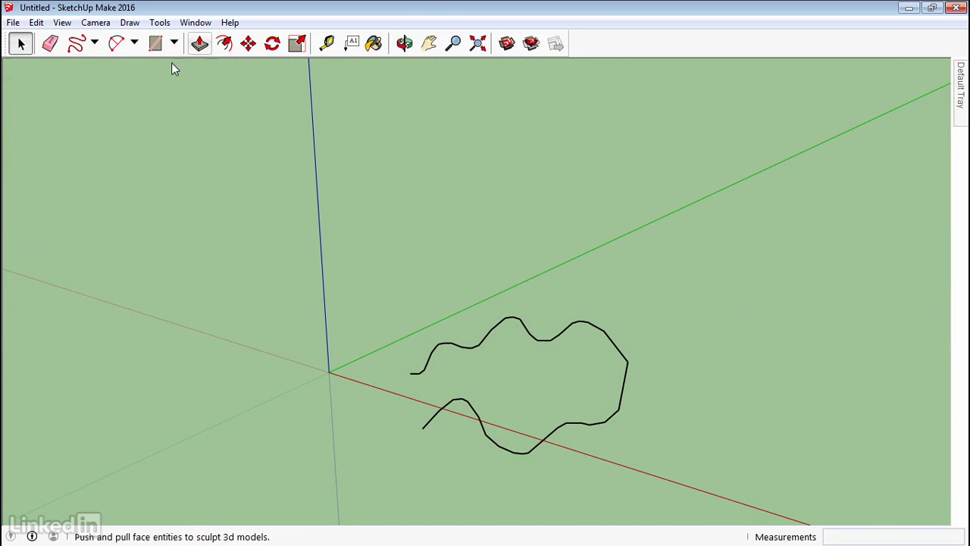
left_click(76, 45)
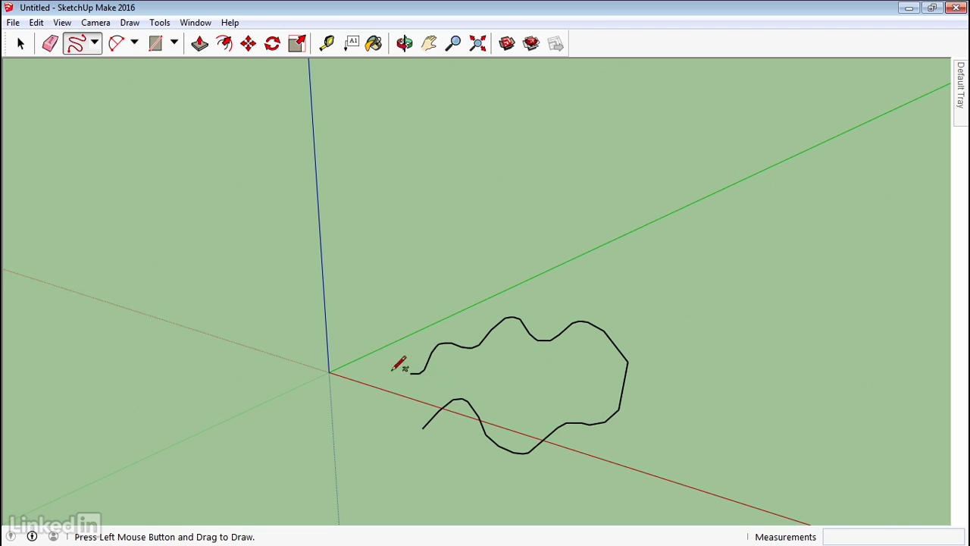
mouse_move(410, 371)
left_mouse_down()
mouse_move(371, 393)
mouse_move(373, 424)
mouse_move(399, 443)
mouse_move(423, 427)
left_mouse_up()
middle_click_drag(430, 421, 394, 371)
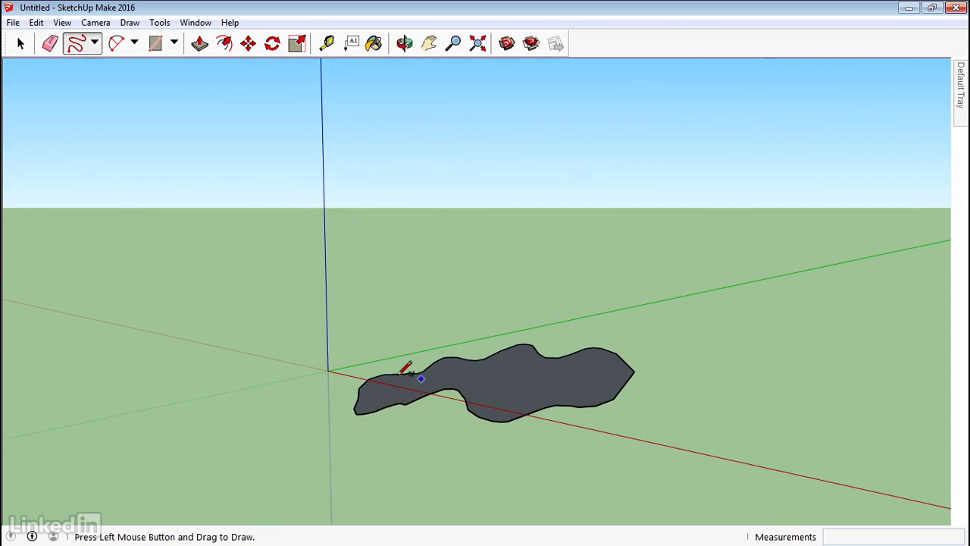
- Push/pull the freehand face up into a solid about 2' 6 15/16" tall
key("p")
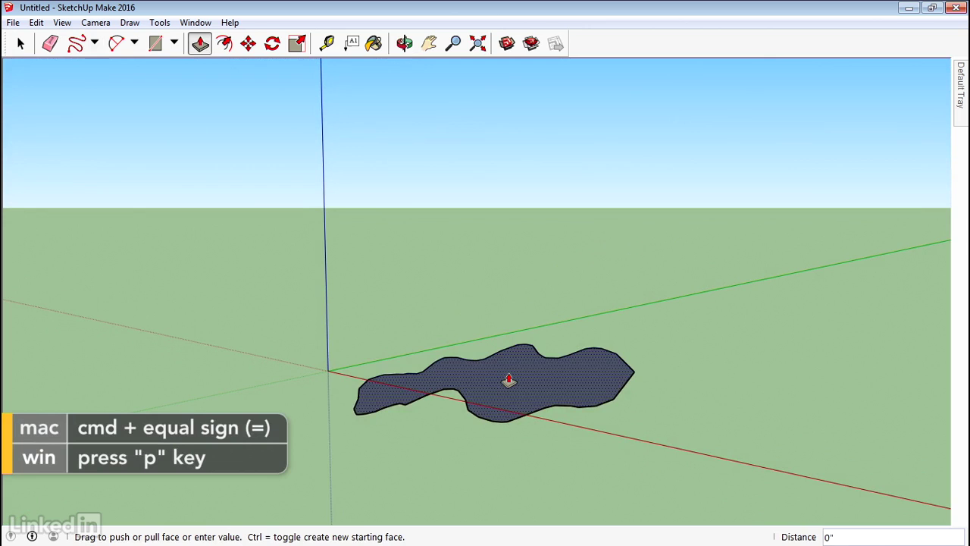
left_click(507, 318)
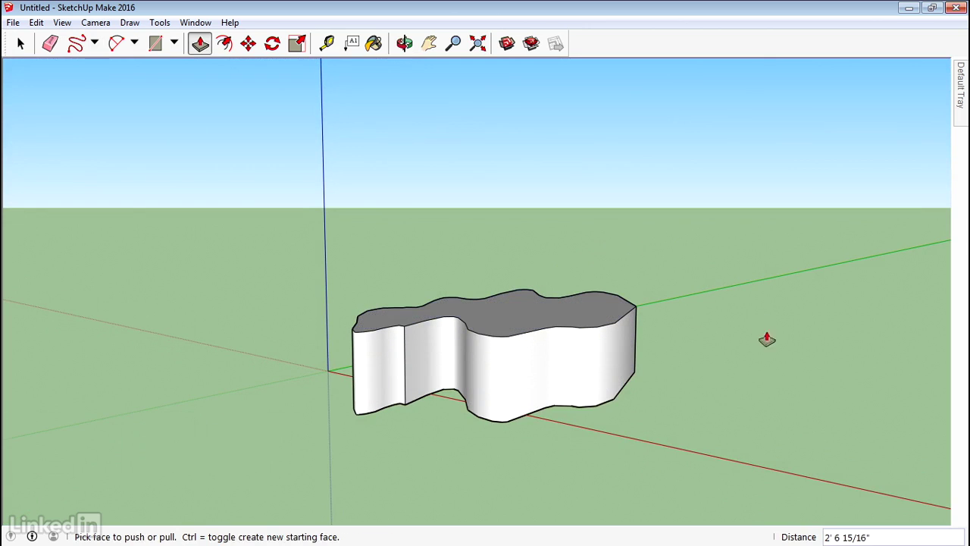
middle_click_drag(767, 339, 732, 407)
- Window-select the extruded solid and delete it
key("space")
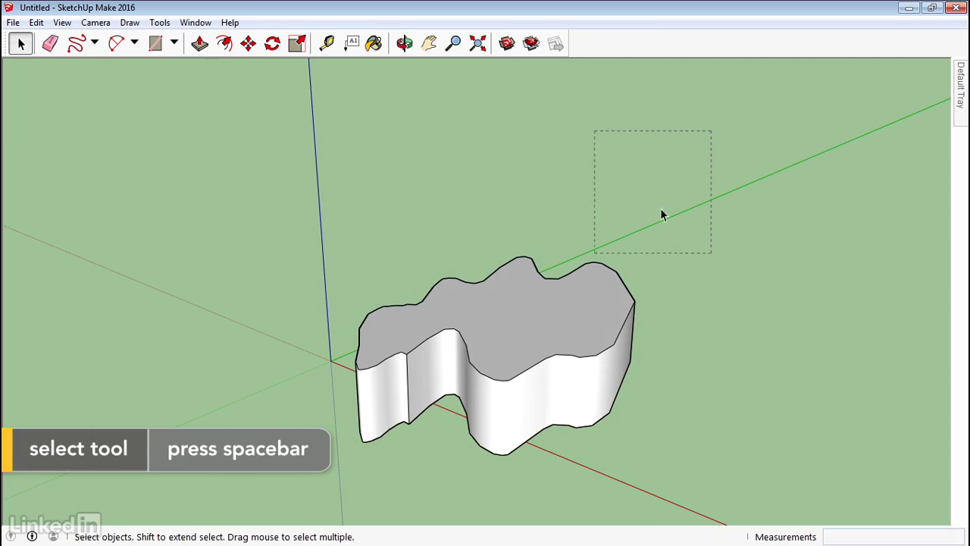
left_click_drag(660, 215, 546, 318)
key("Delete")
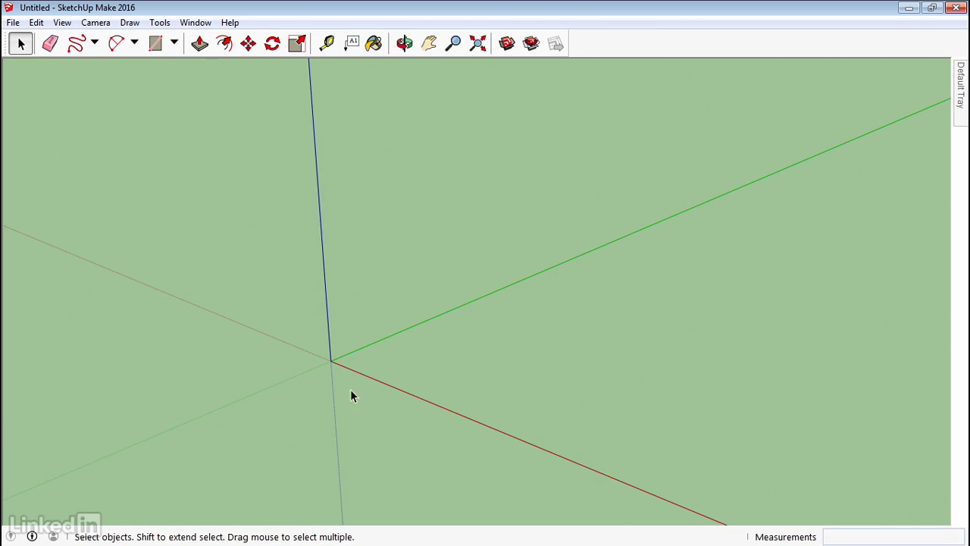
middle_click_drag(351, 397, 361, 435)
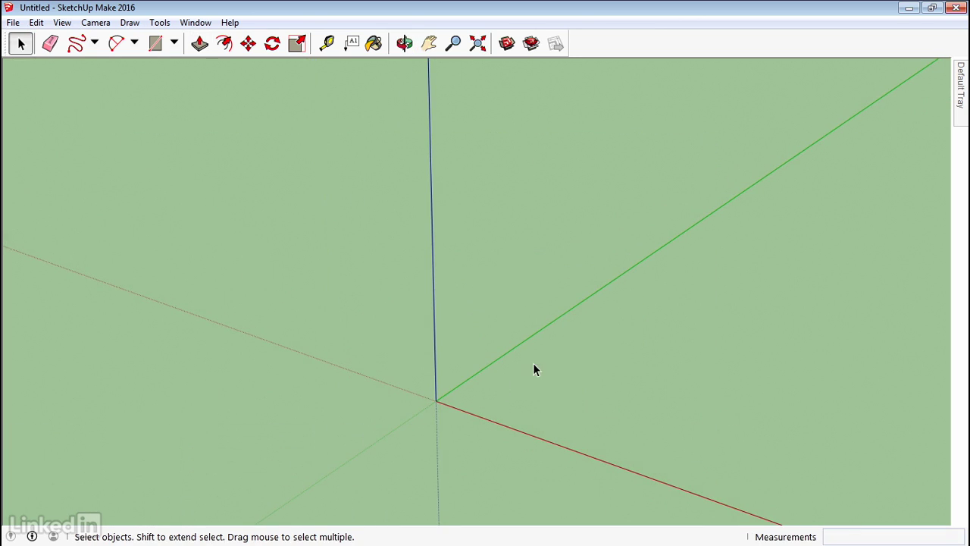
- Pan left, review the Draw > Arcs variants, and pick the centre-point Arc tool from the toolbar
key("h")
left_click_drag(588, 355, 523, 329)
left_click(130, 22)
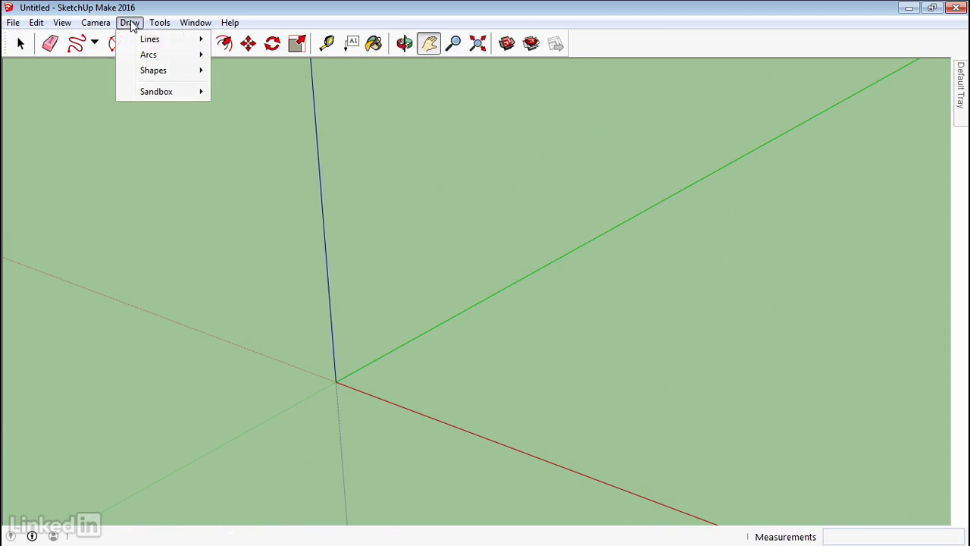
mouse_move(166, 55)
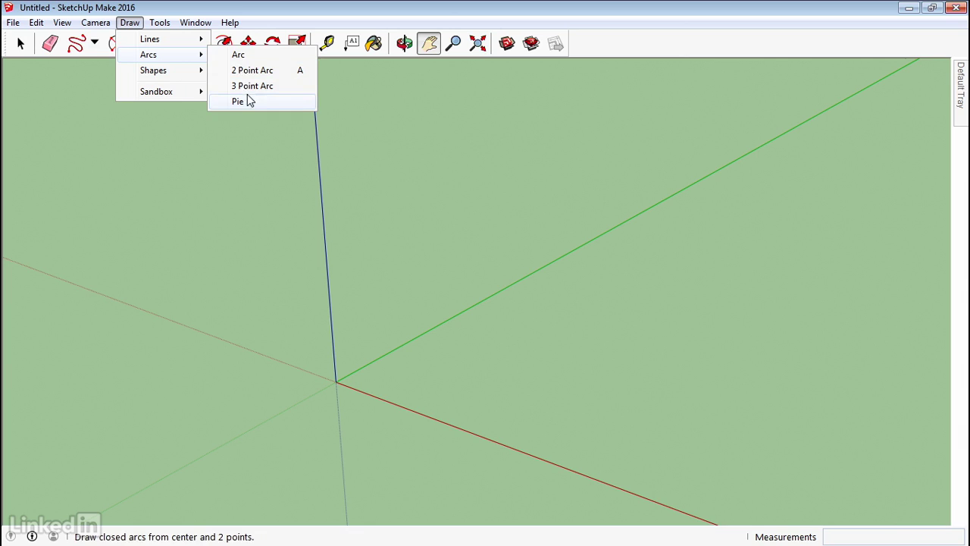
left_click(94, 42)
left_click(134, 43)
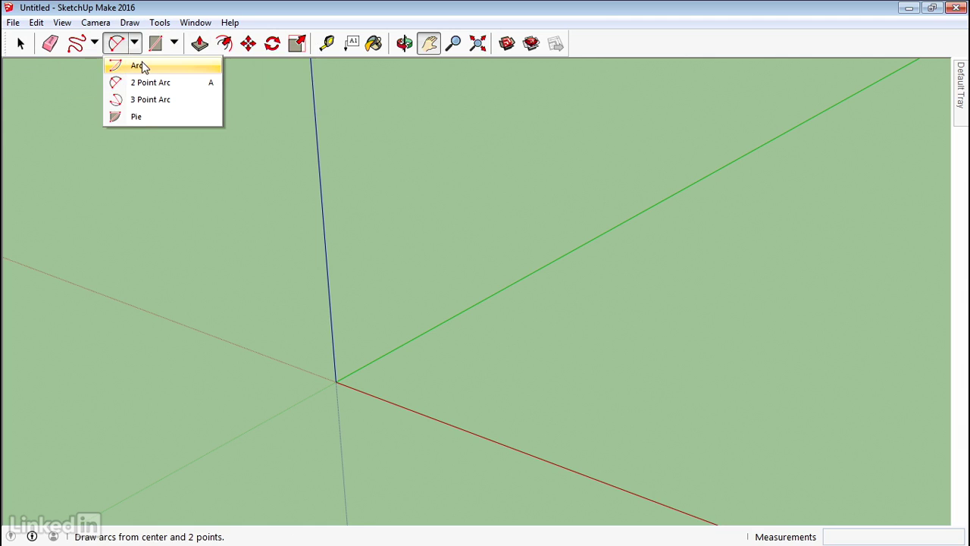
left_click(141, 67)
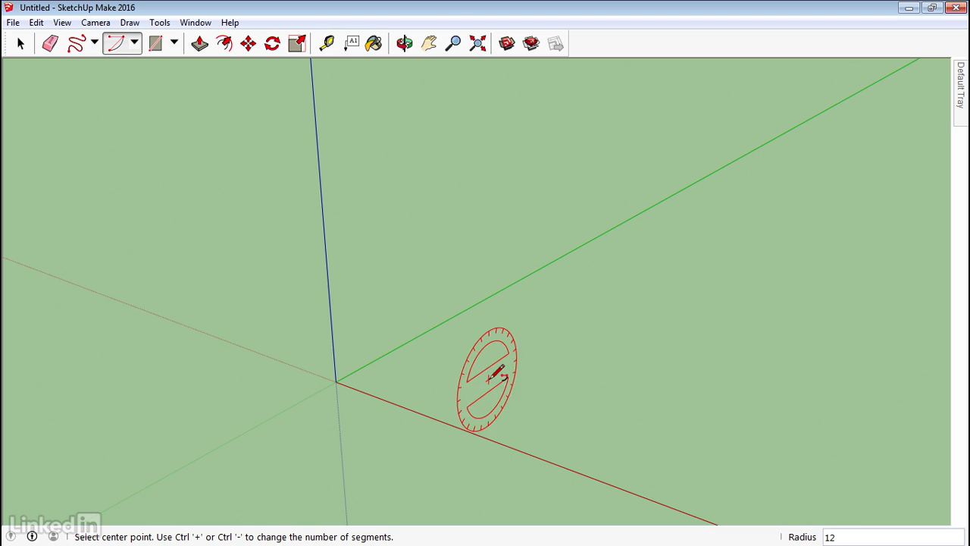
- Draw a first centre-point arc of about 6' radius right of the origin
left_click(489, 378)
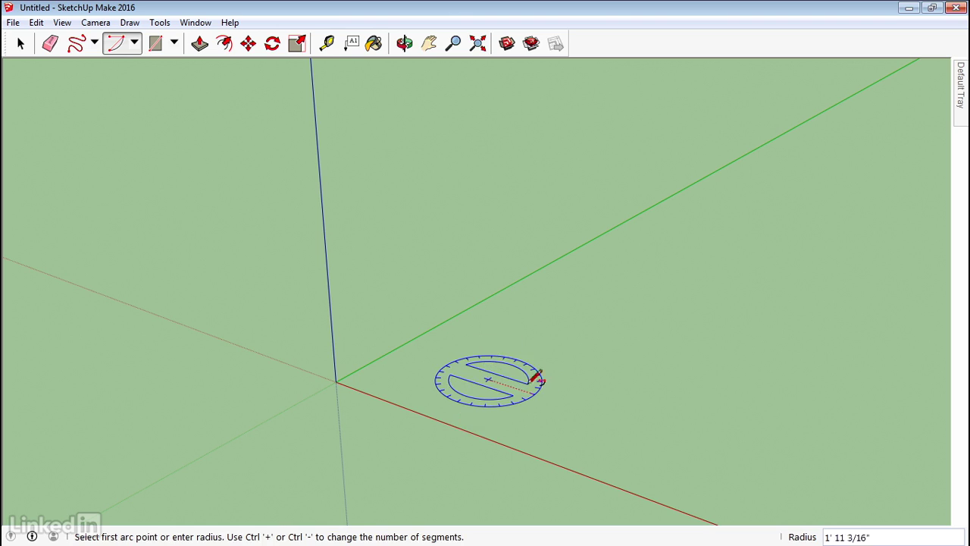
left_click(634, 423)
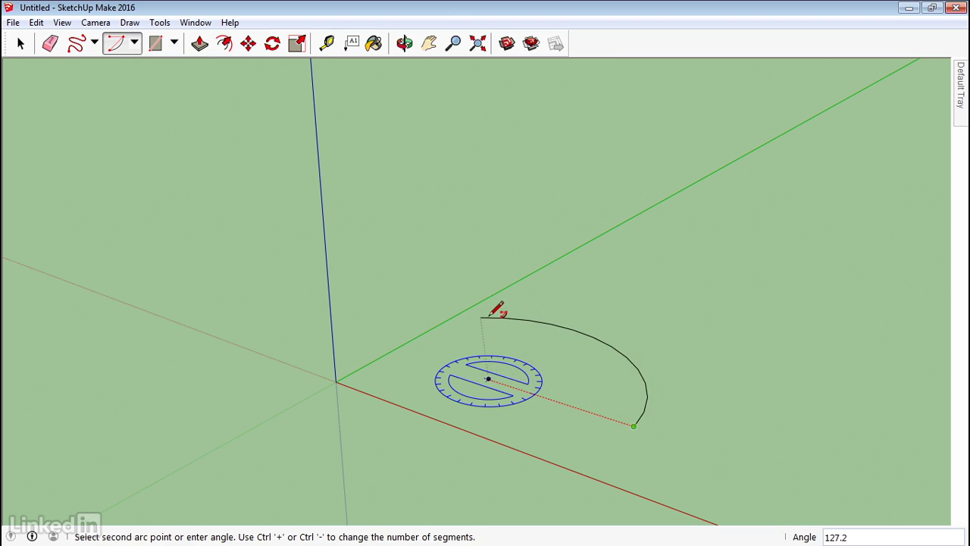
left_click(490, 314)
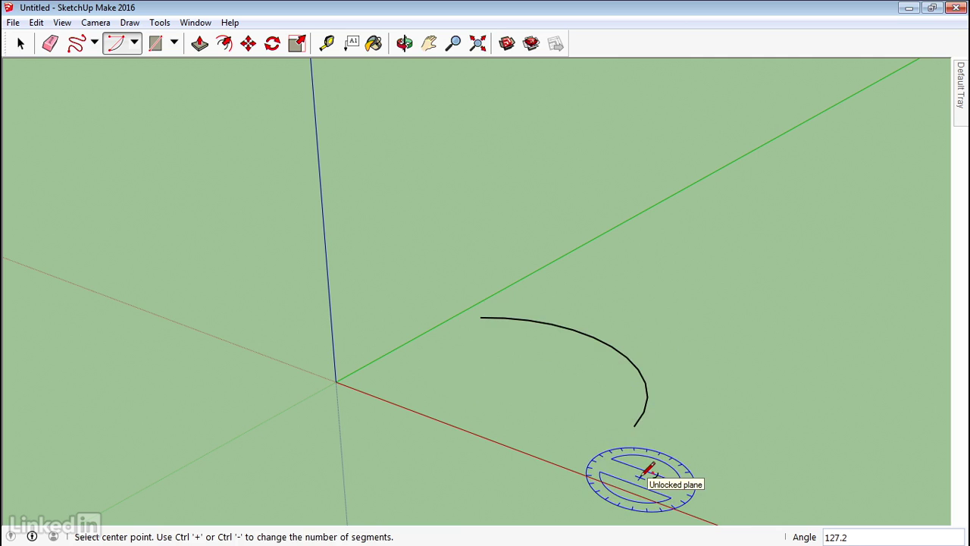
- Zoom out and draw a second centre-point arc with its radius along the red axis
scroll(646, 474, "down", 2)
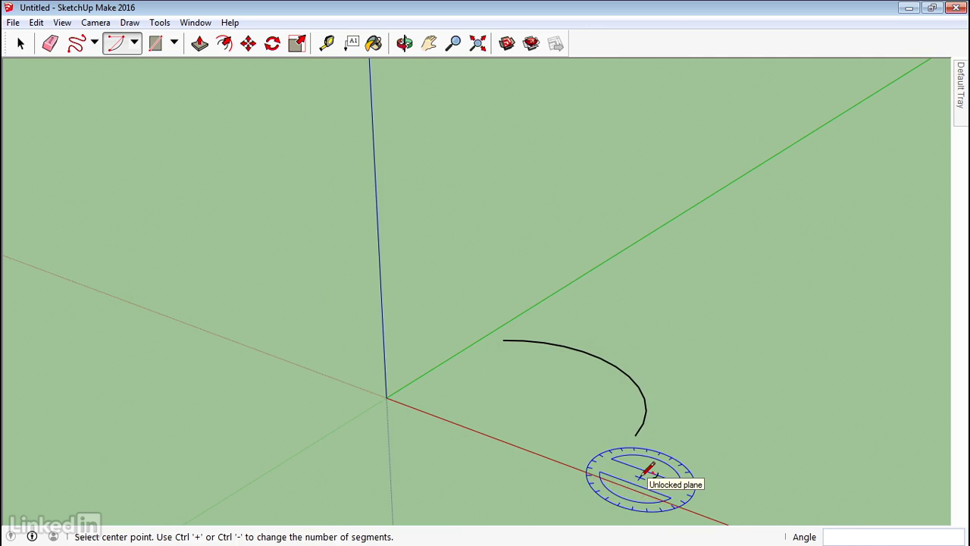
left_click(683, 336)
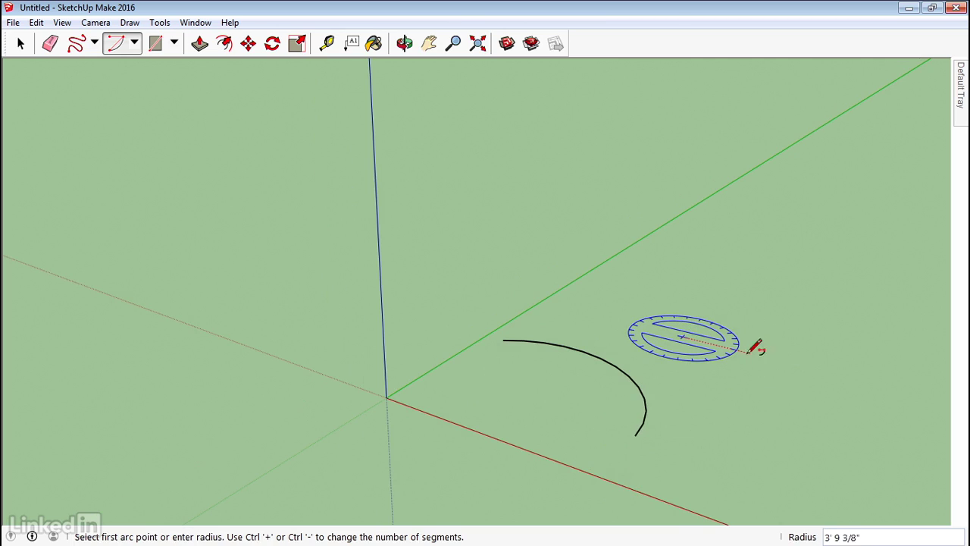
left_click(805, 364)
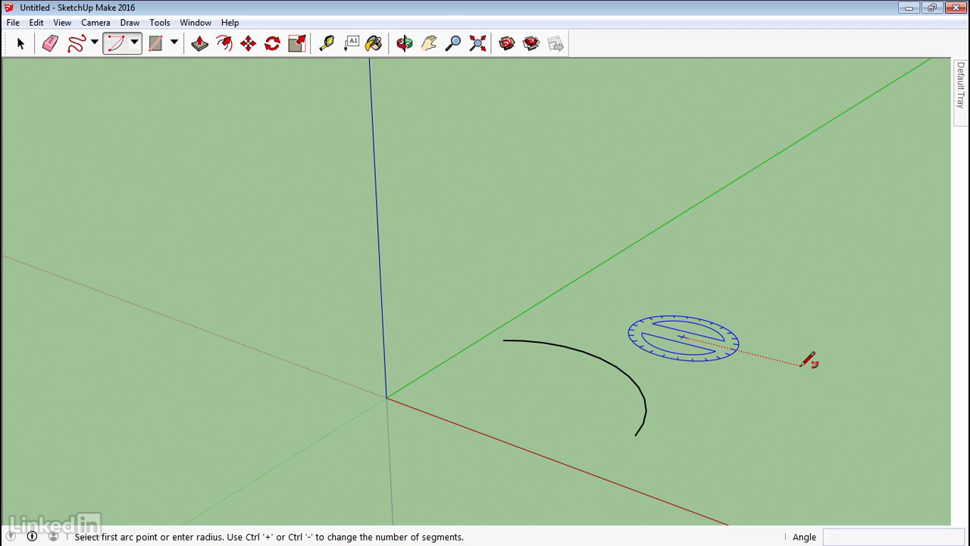
left_click(659, 285)
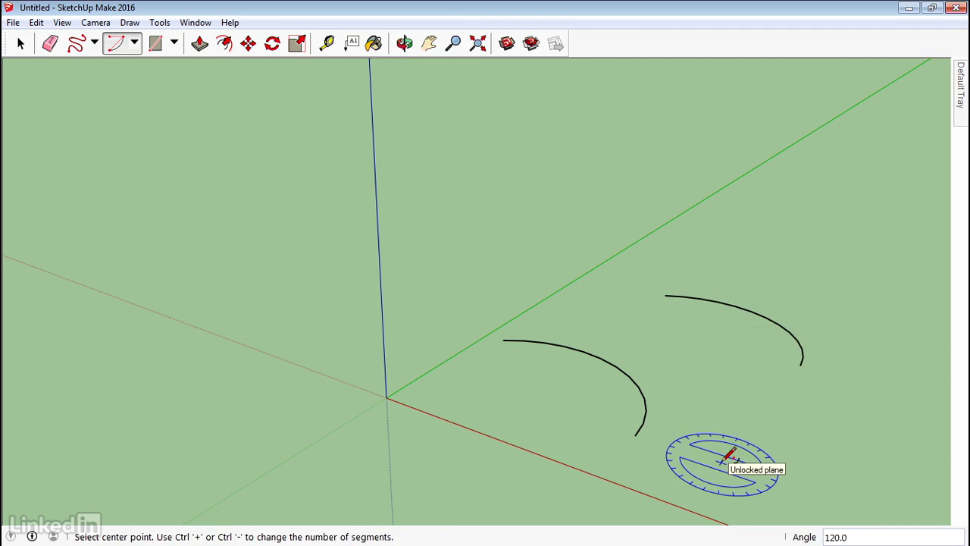
- Box-select both arcs and return to the centre-point Arc tool
key("space")
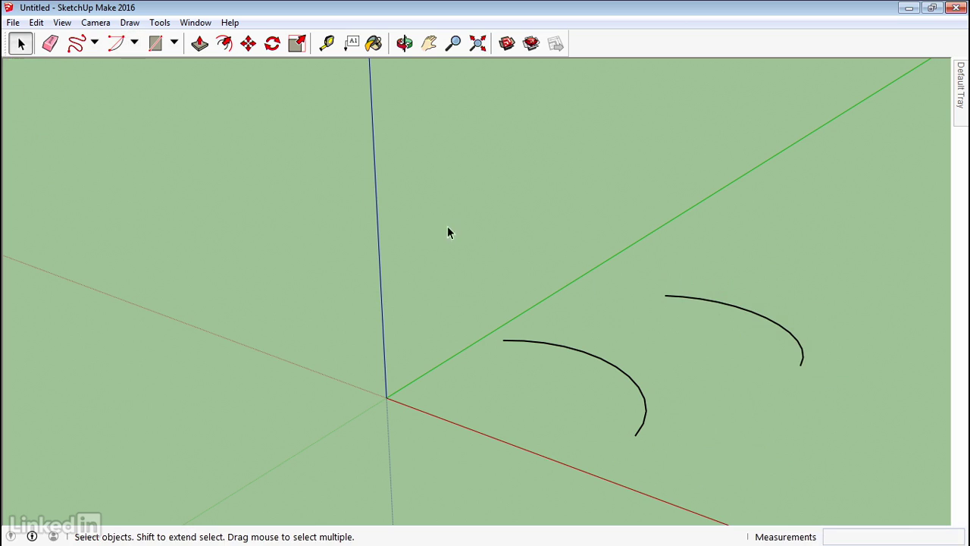
left_click_drag(453, 232, 907, 475)
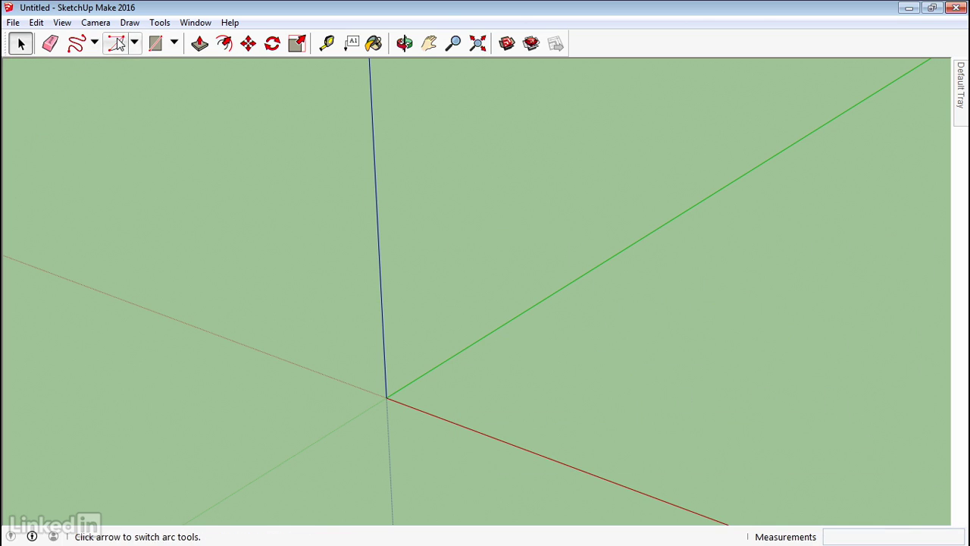
left_click(134, 43)
left_click(123, 63)
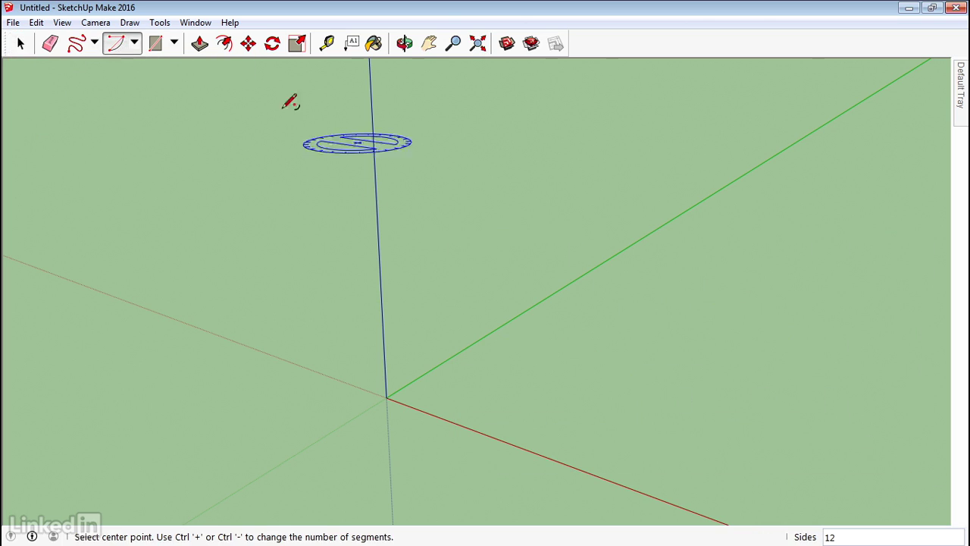
- Draw a centre-point arc starting on the red axis with a 120° sweep, then box-select it
left_click(529, 371)
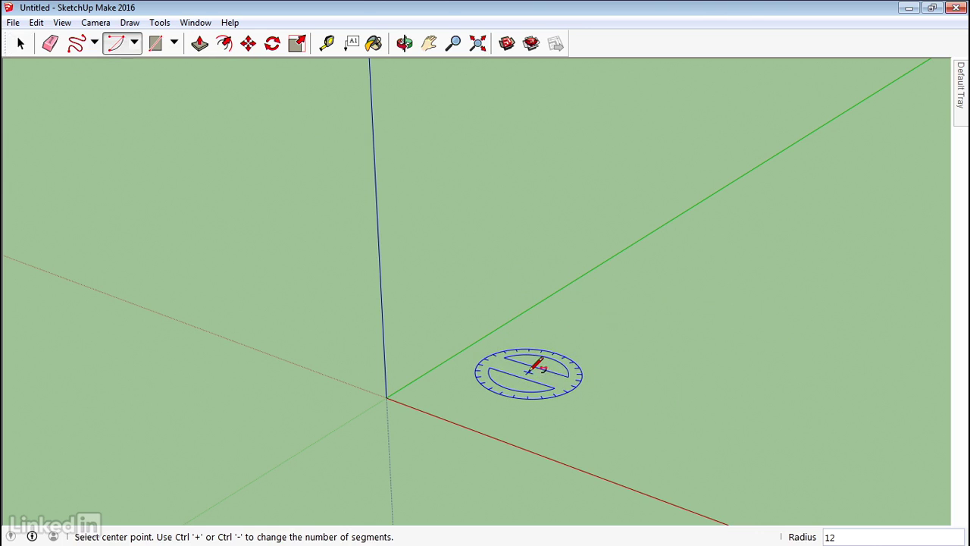
left_click(675, 410)
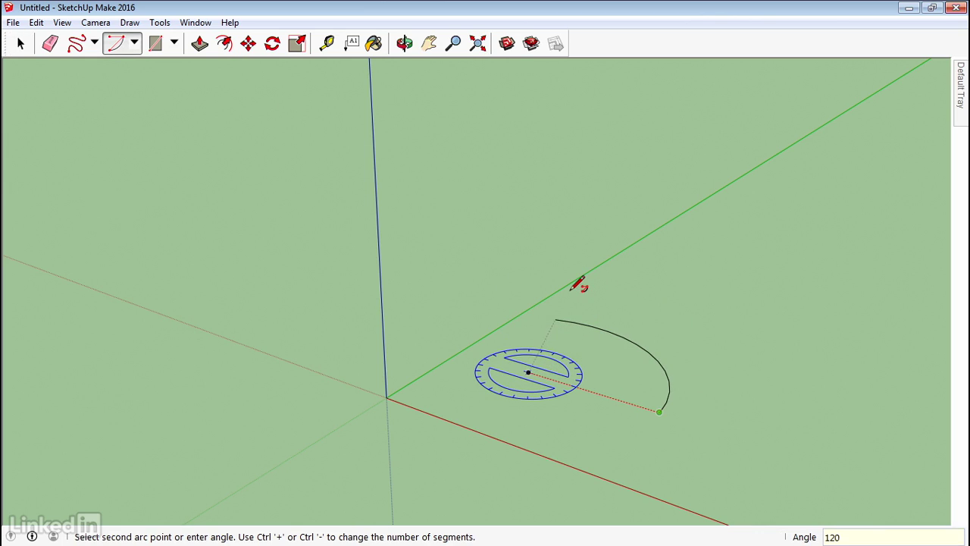
key("Return")
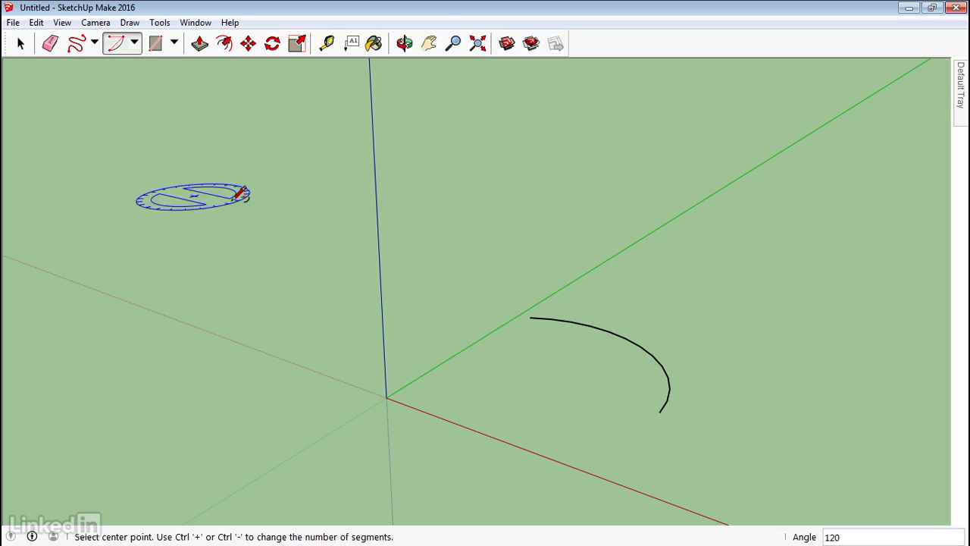
left_click(20, 44)
left_click_drag(518, 294, 739, 436)
- Delete the selected arc and draw a 2 Point arc by its chord ends and bulge
key("Delete")
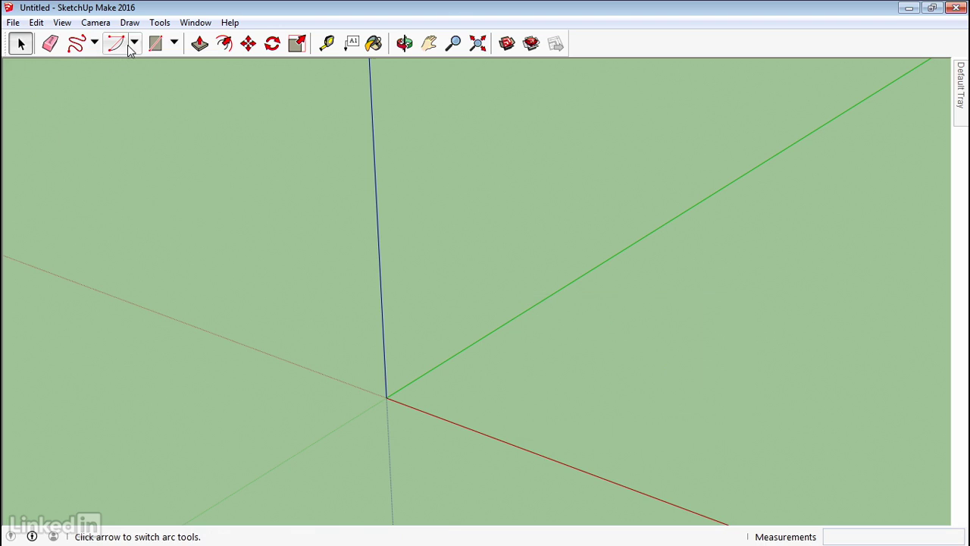
left_click(134, 43)
left_click(144, 83)
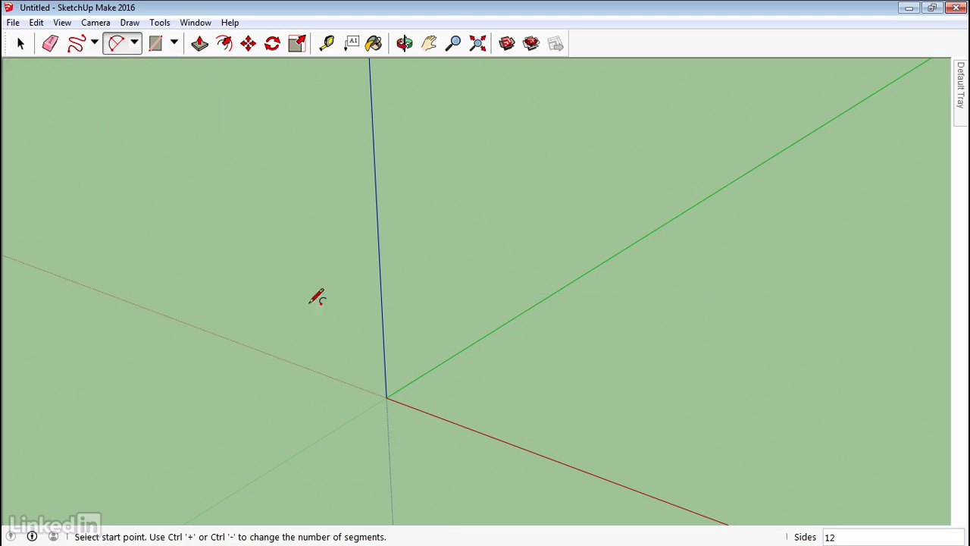
left_click(490, 382)
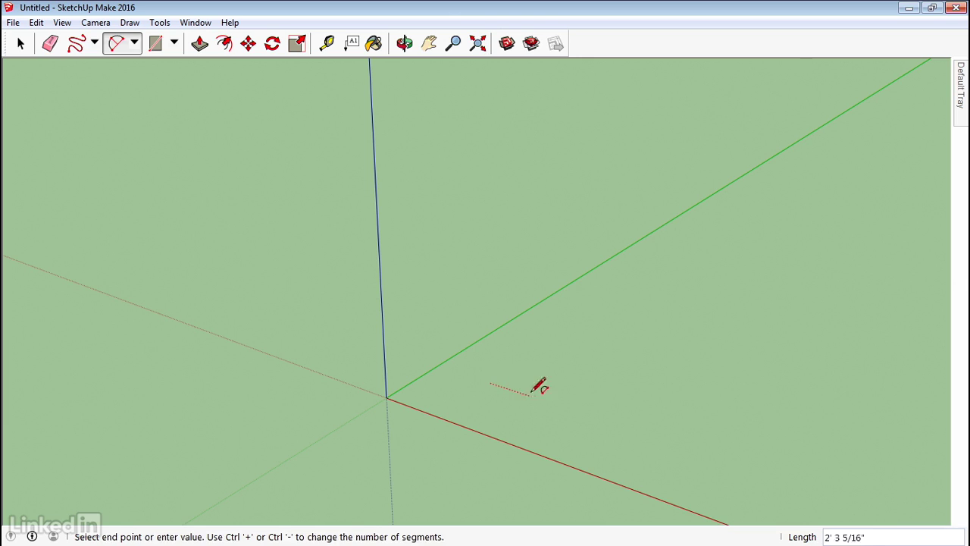
left_click(643, 430)
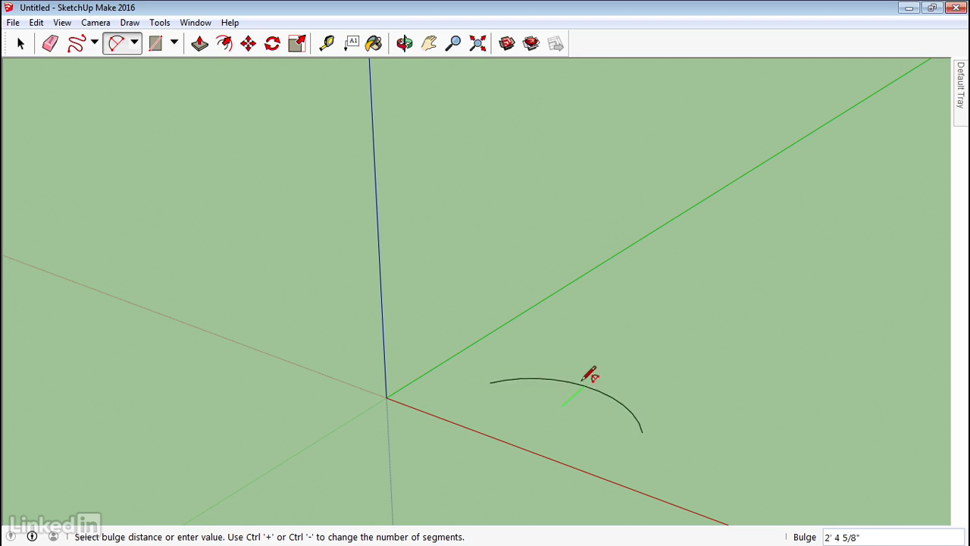
left_click(627, 354)
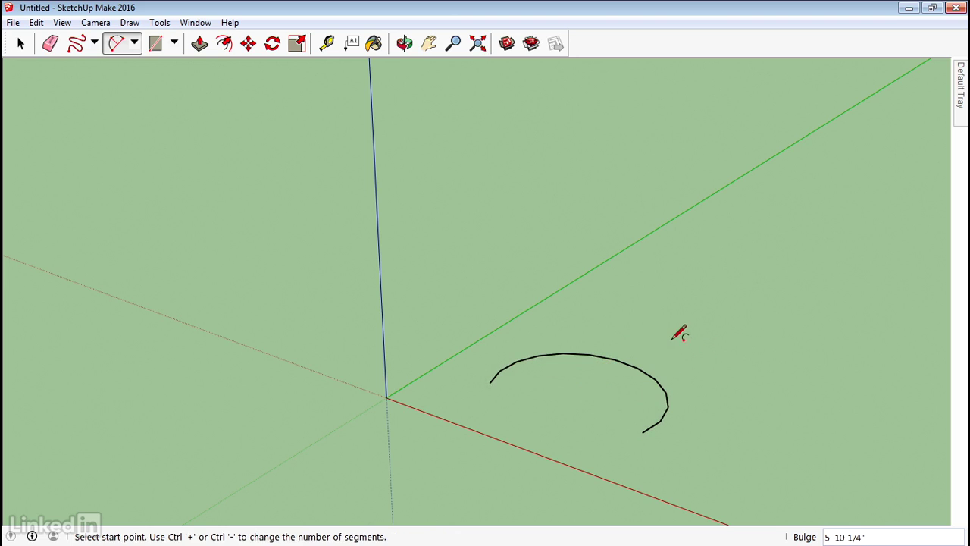
- Draw a second, smaller 2 Point arc to the right with a 3' bulge
left_click(637, 331)
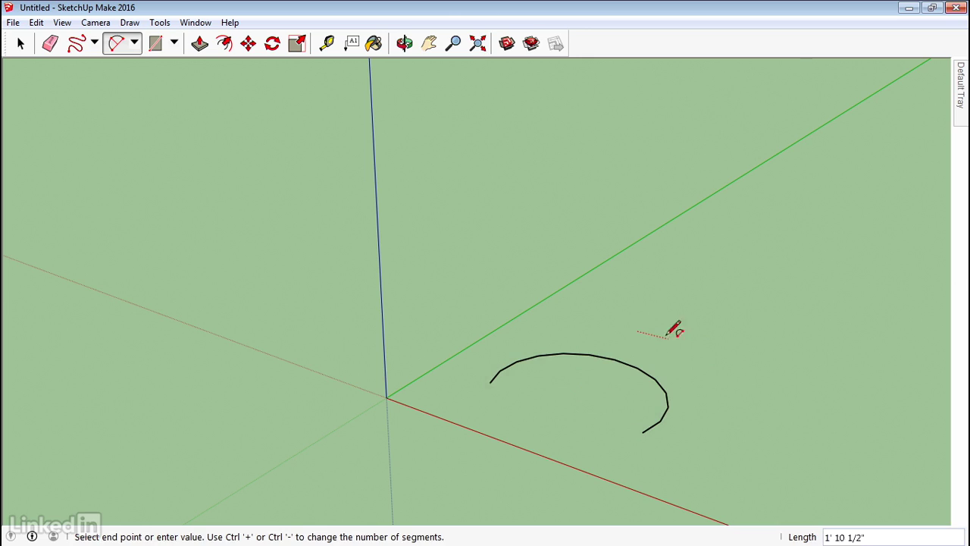
left_click(736, 354)
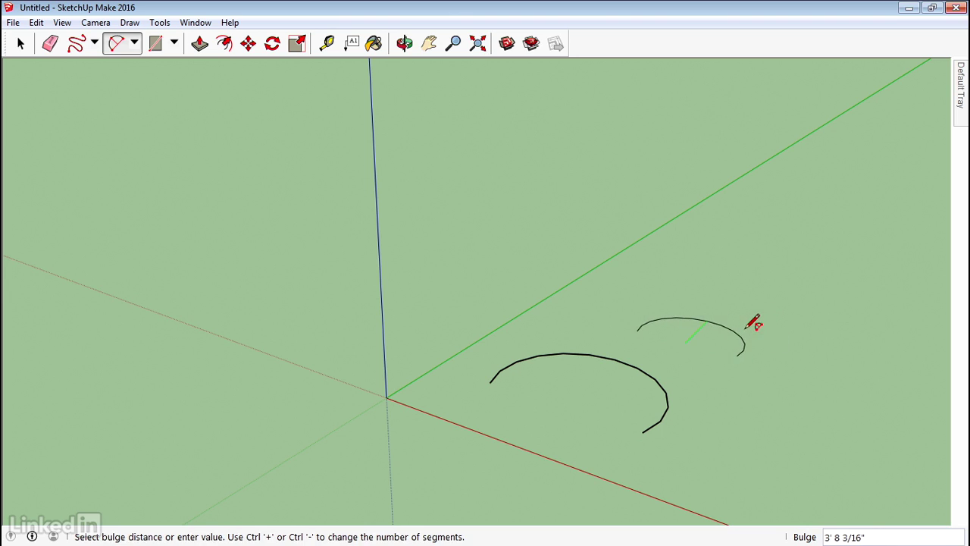
type("3'")
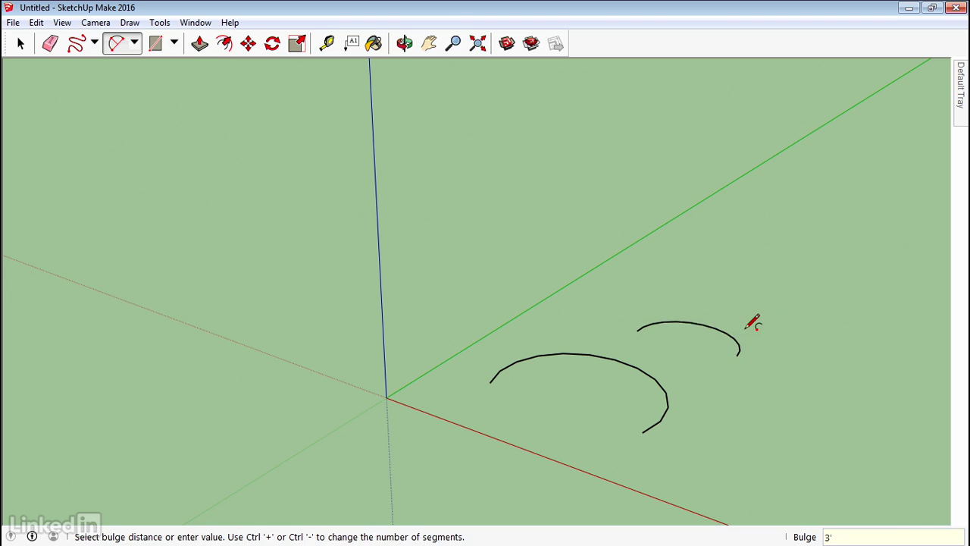
key("Return")
middle_click_drag(752, 322, 728, 366)
- Select both 2 Point arcs and delete them
key("space")
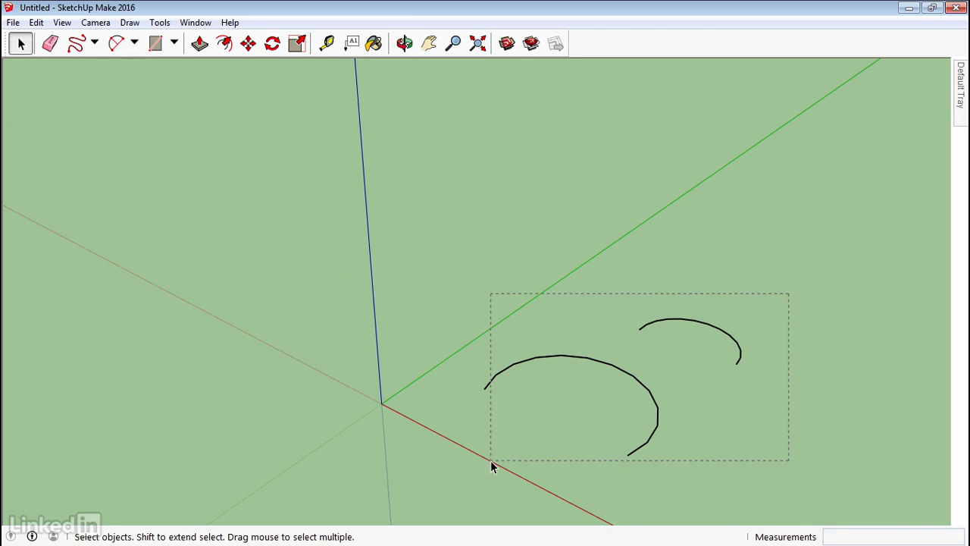
left_click_drag(491, 466, 439, 470)
key("Delete")
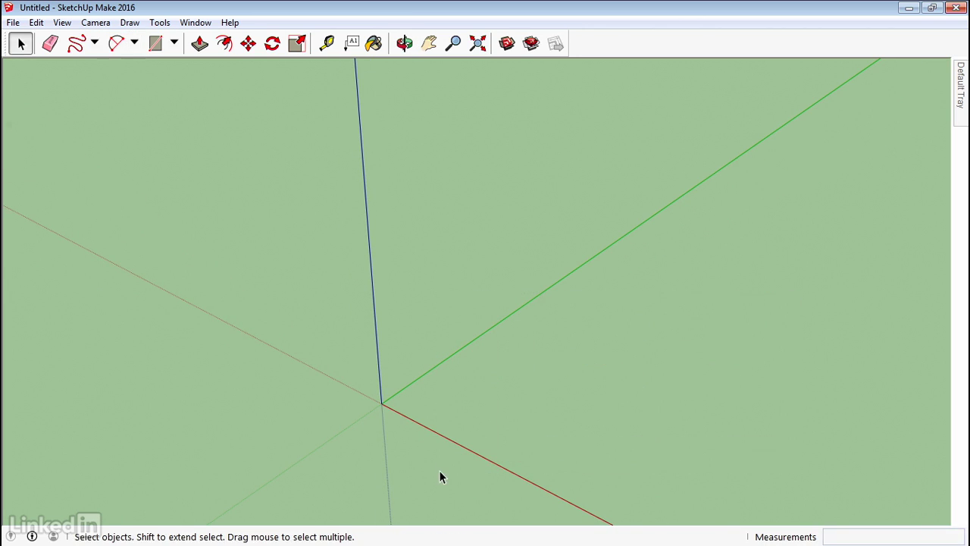
- Draw a 3 Point arc sweeping about 287° that nearly closes into a circle
left_click(135, 43)
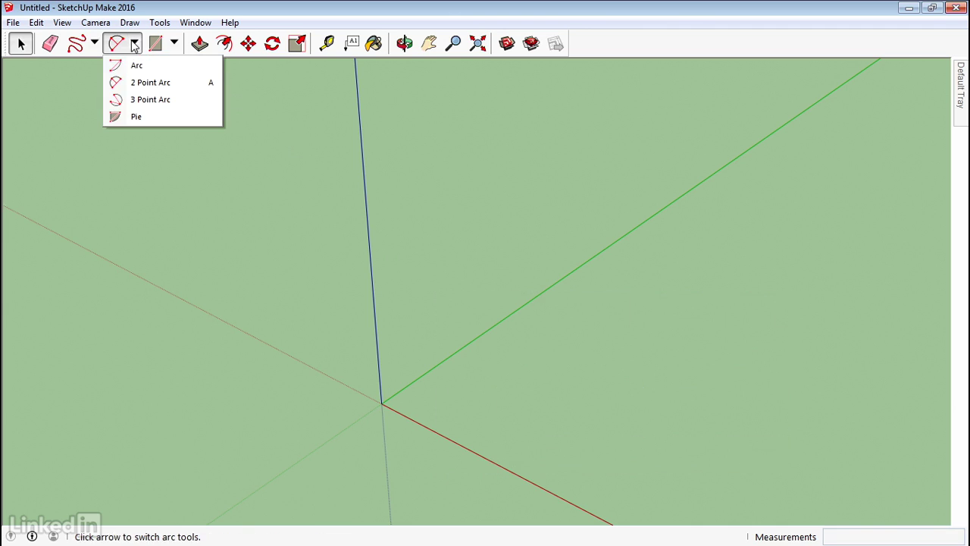
left_click(134, 100)
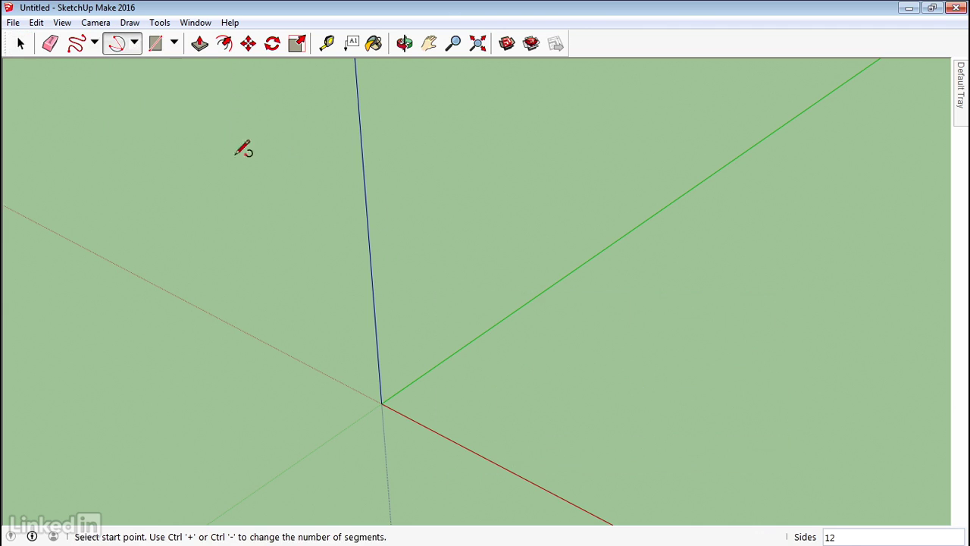
left_click(509, 394)
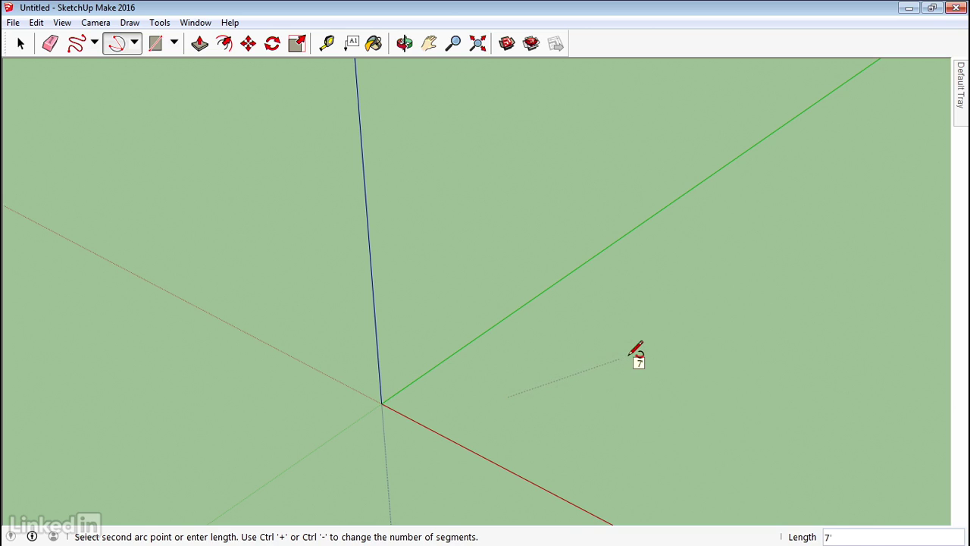
left_click(620, 357)
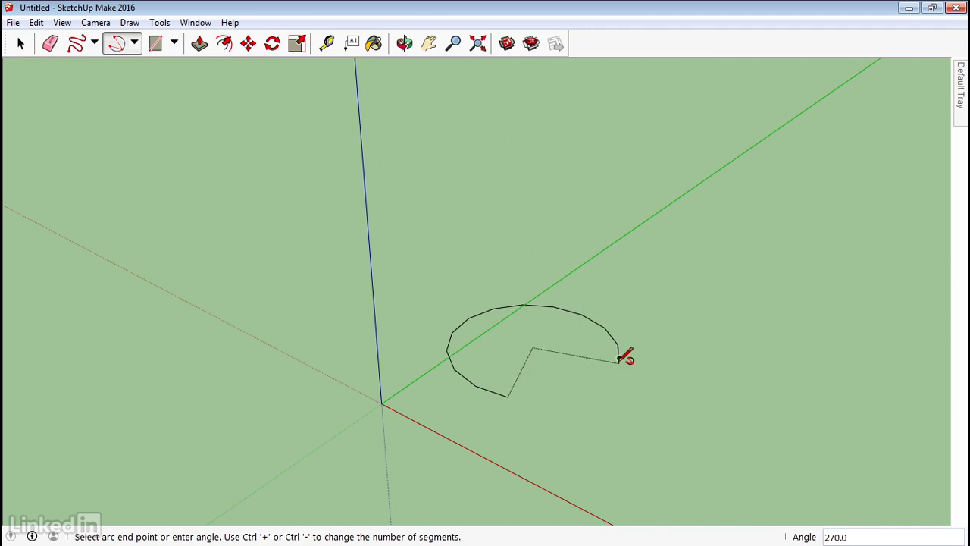
left_click(592, 431)
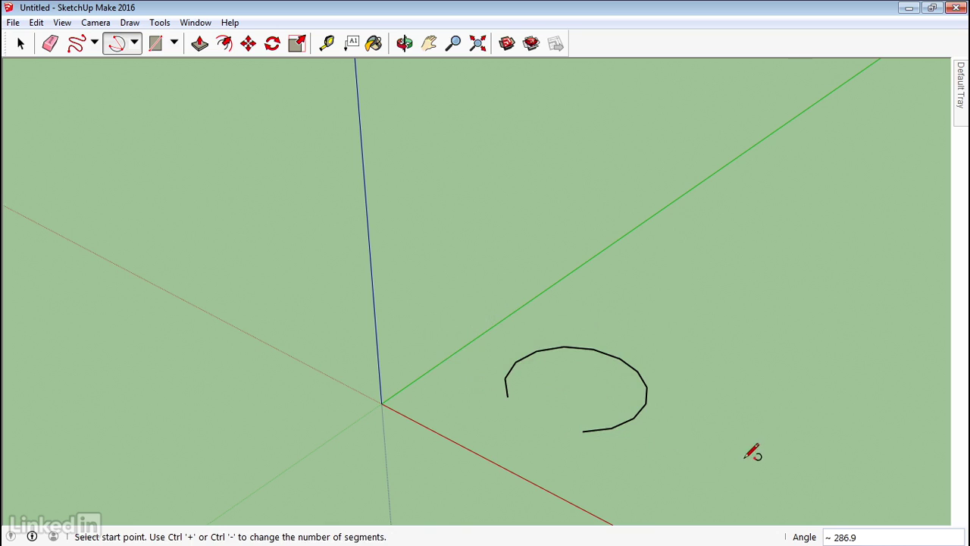
- Draw straight lines from the arc's open end to its centre and back, forming a pie-shaped face
left_click(95, 44)
left_click(94, 66)
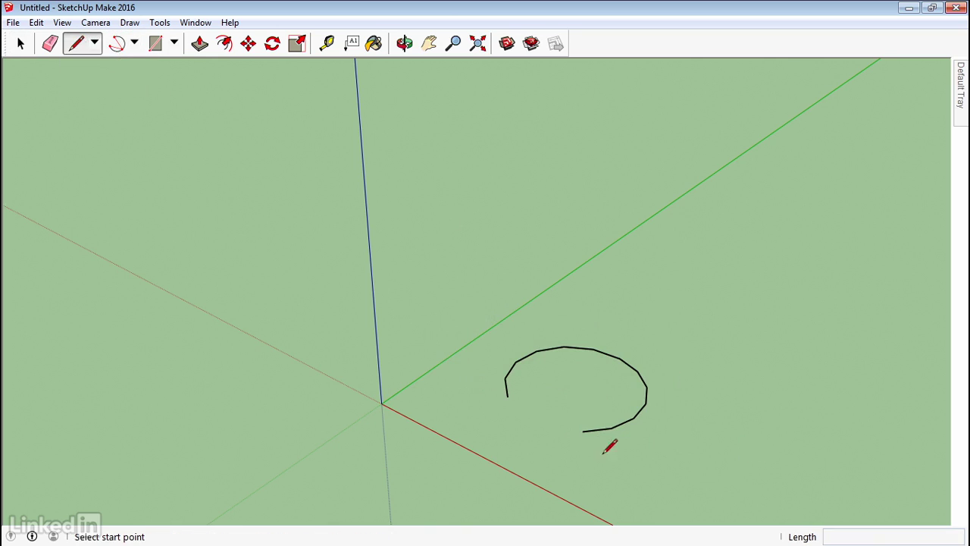
left_click(505, 394)
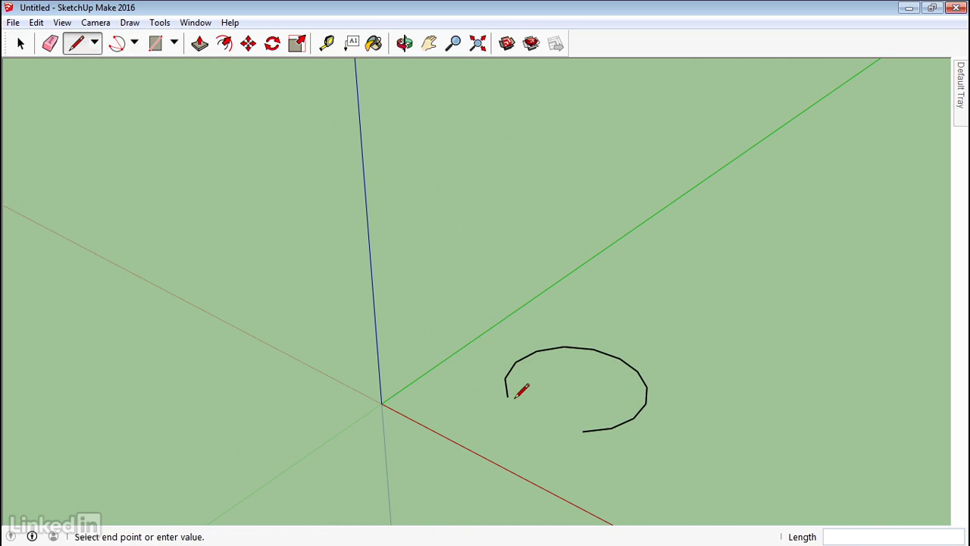
left_click(575, 386)
left_click(583, 430)
- Orbit around the pie face, select it with its edges, and delete it
key("space")
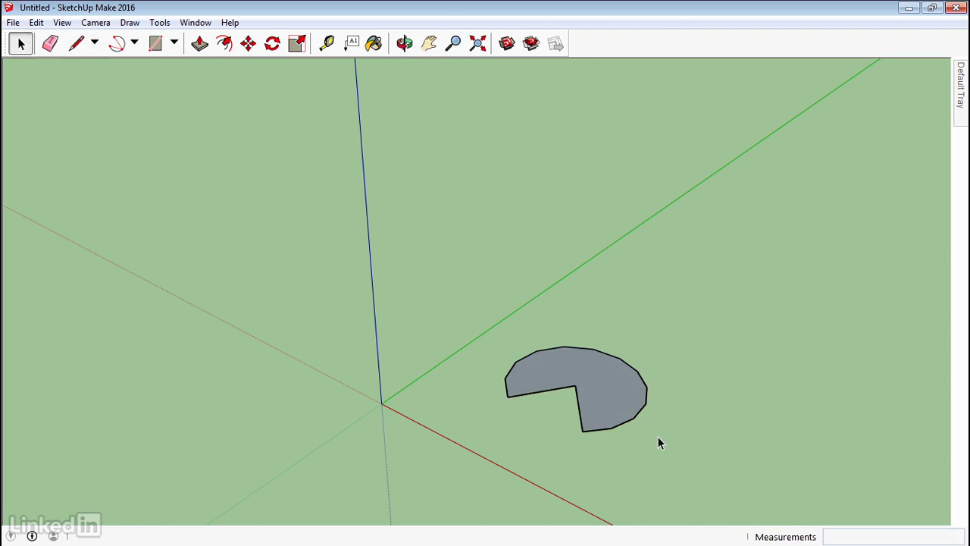
middle_click_drag(657, 436, 528, 446)
middle_click_drag(629, 452, 691, 343)
left_click_drag(365, 459, 359, 465)
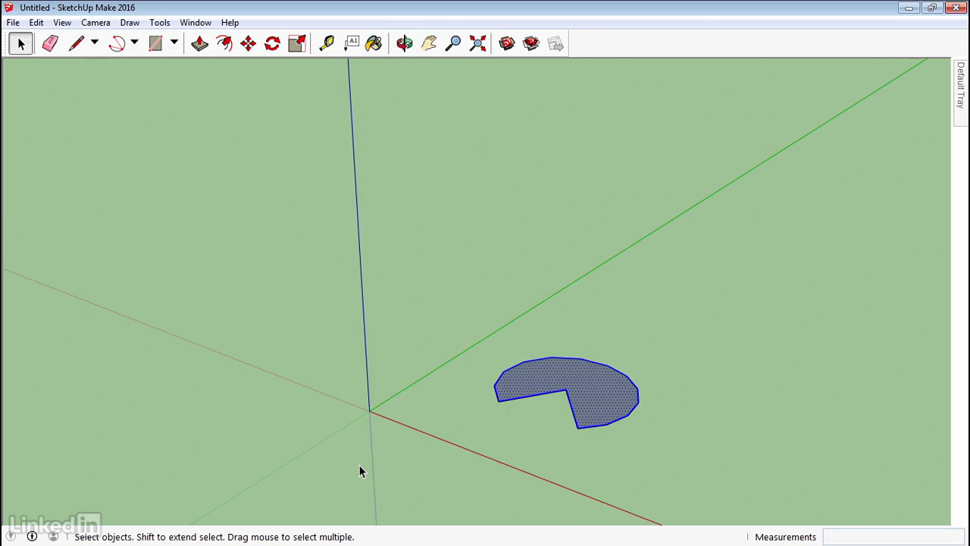
key("Delete")
- Draw a filled pie-slice face on the ground plane with the Pie arc variant
left_click(135, 43)
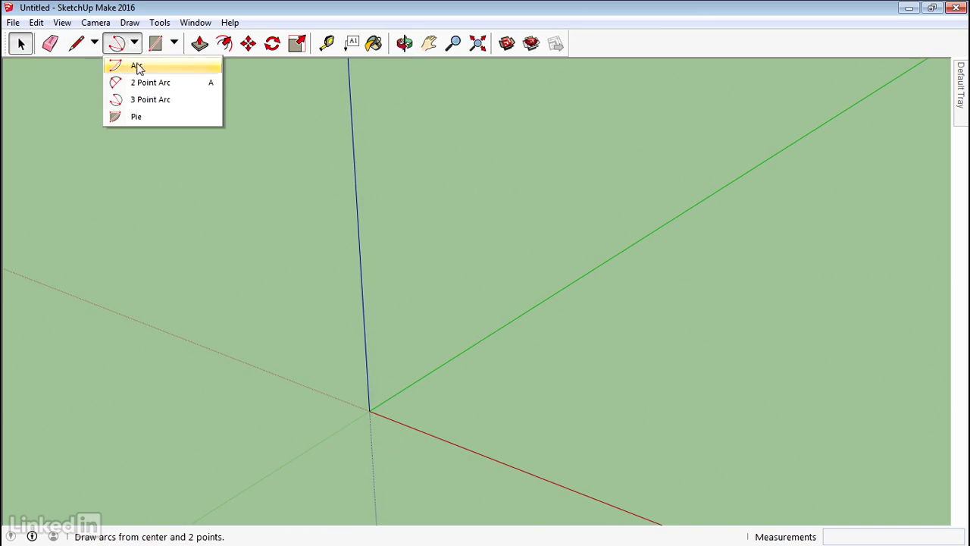
left_click(133, 117)
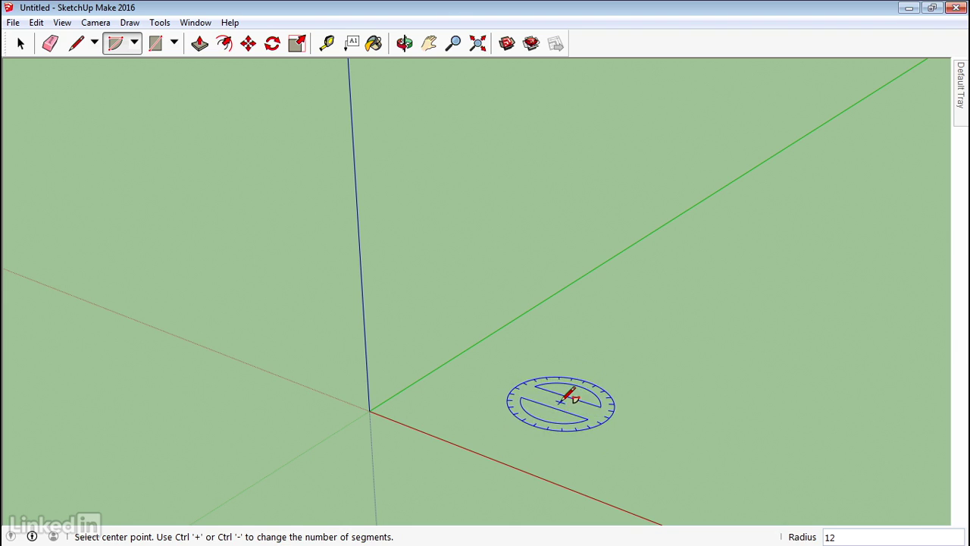
left_click(560, 401)
left_click(714, 449)
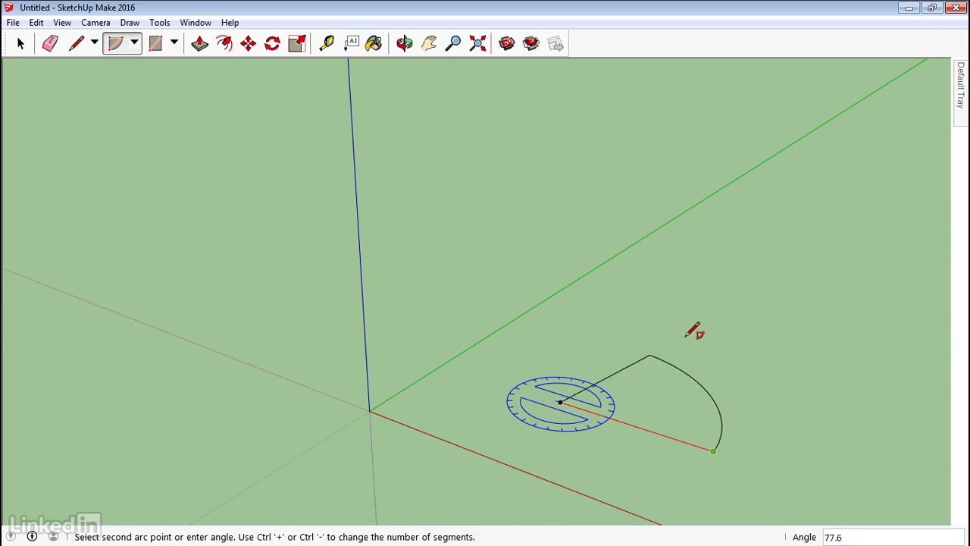
left_click(597, 322)
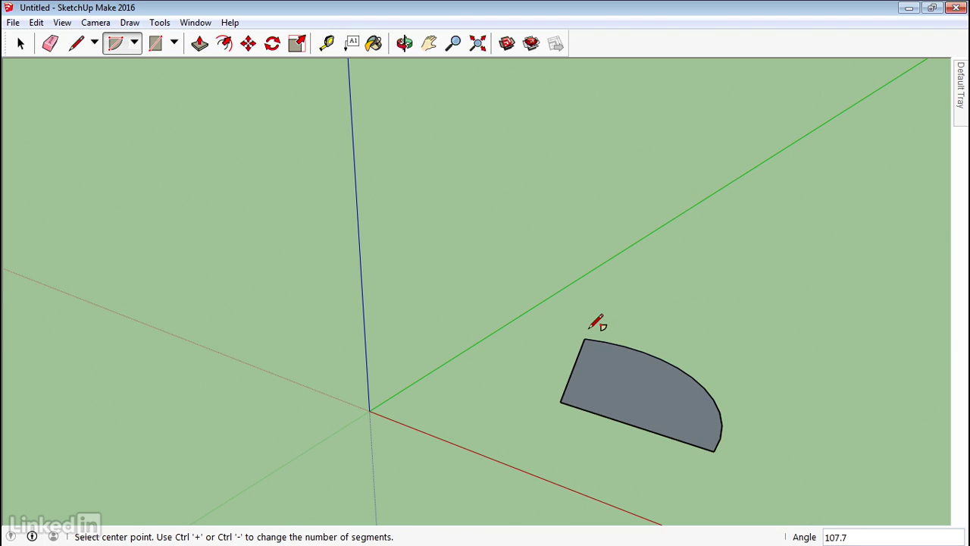
- Push/Pull the pie face up into a solid 3' 7 13/16" tall
key("space")
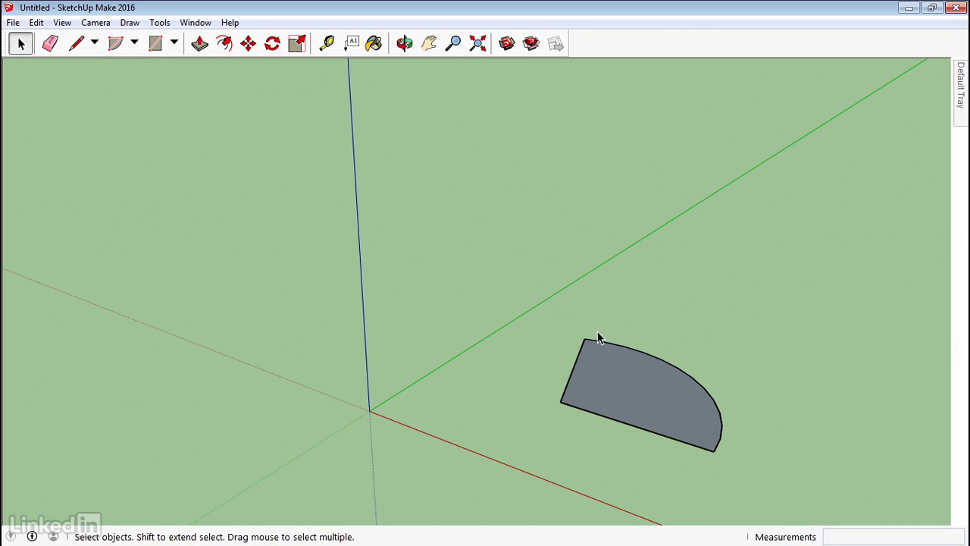
middle_click_drag(662, 420, 640, 436)
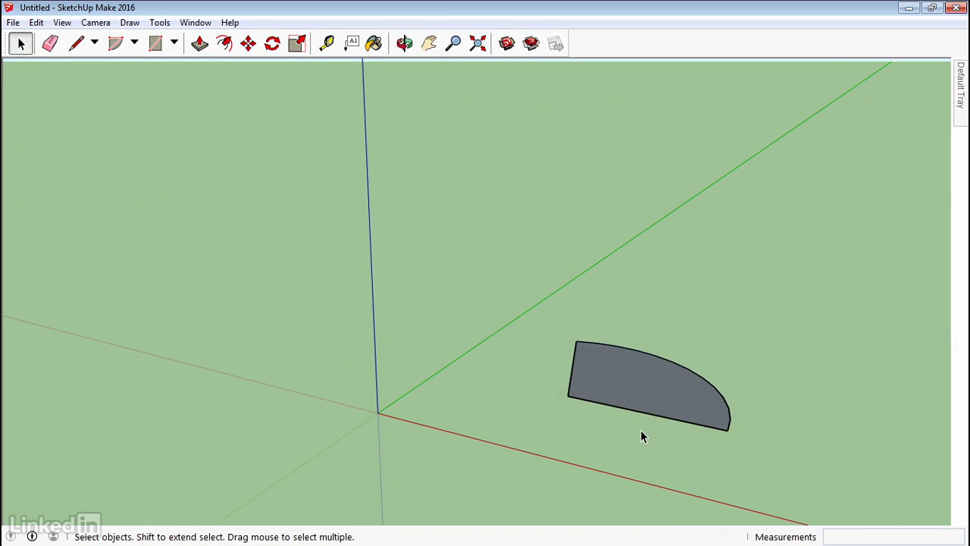
key("p")
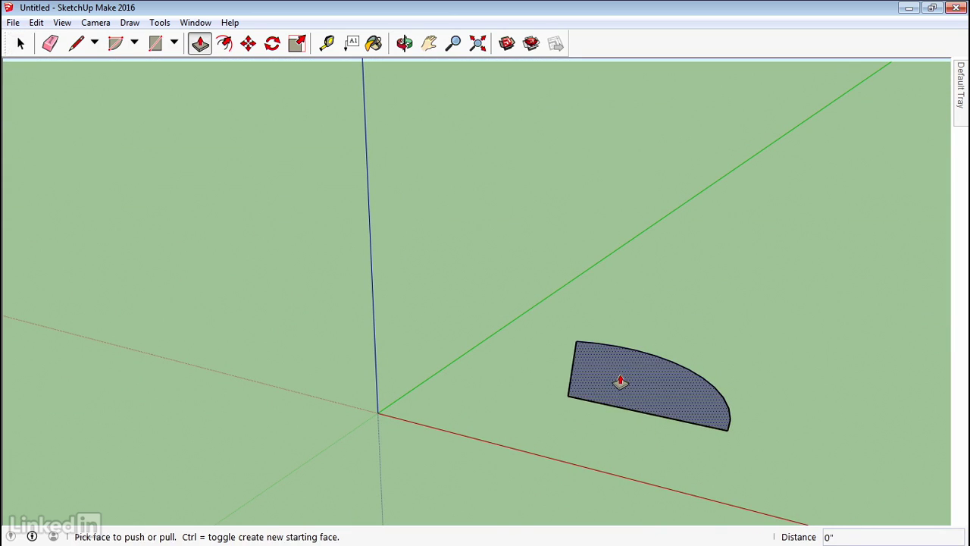
left_click(620, 381)
left_click(624, 316)
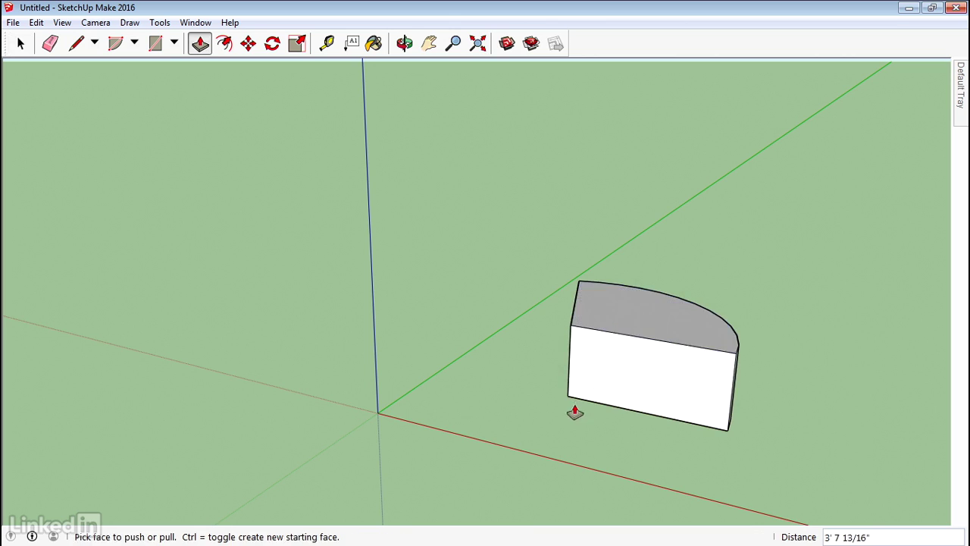
middle_click_drag(574, 412, 499, 396)
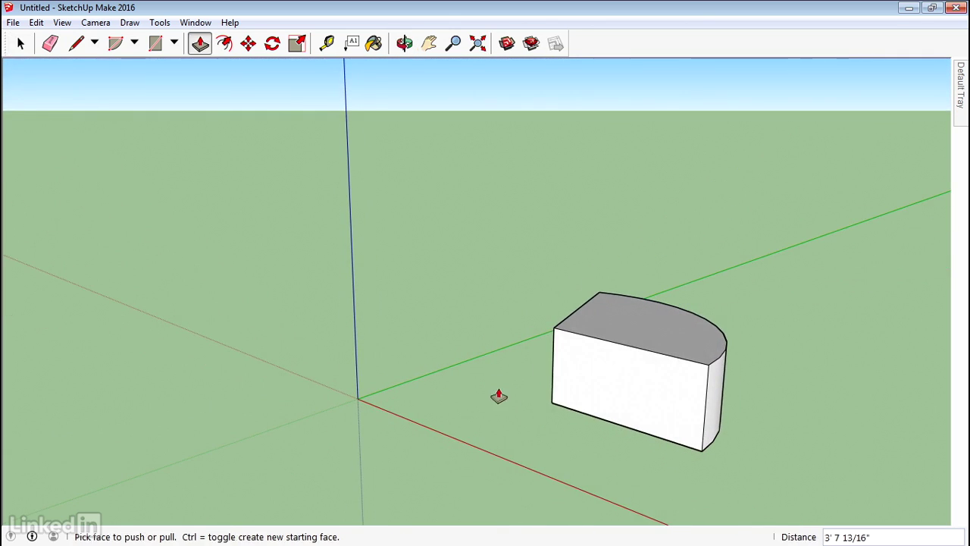
- Select the extruded pie solid and delete it, leaving the ground empty
key("space")
left_click_drag(507, 469, 508, 468)
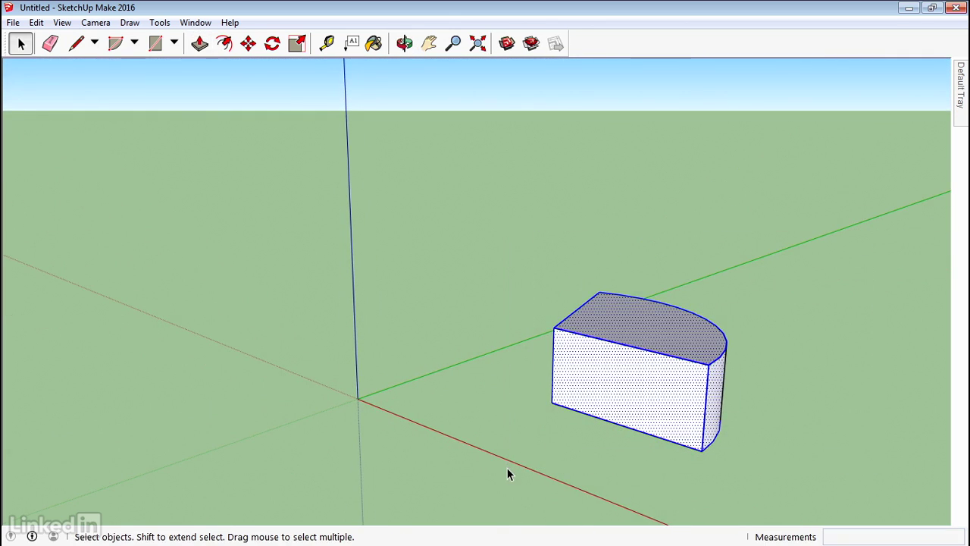
key("Delete")
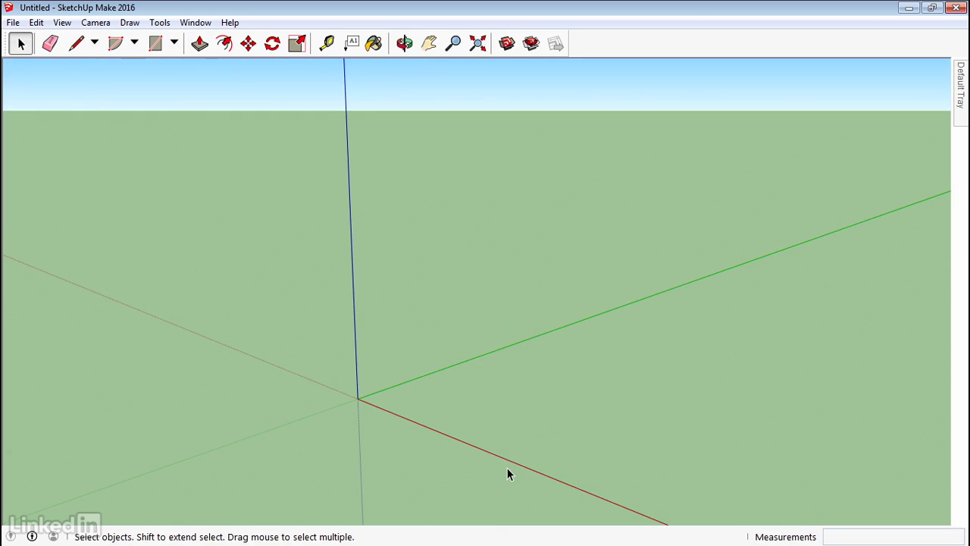